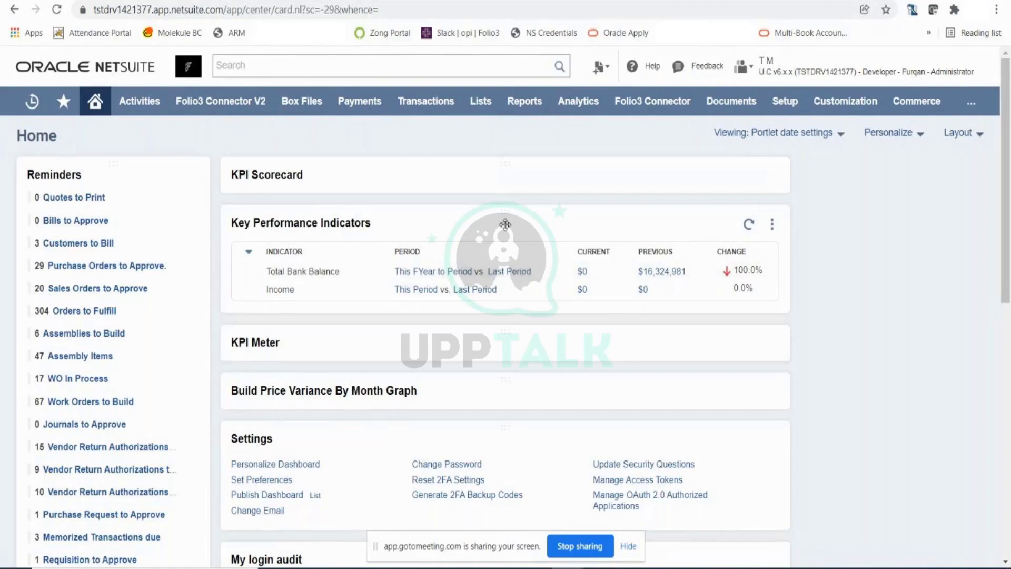
Step: Open the list of support cases and start a new case record
{"action": "mouse_move", "coordinate": [489, 101]}
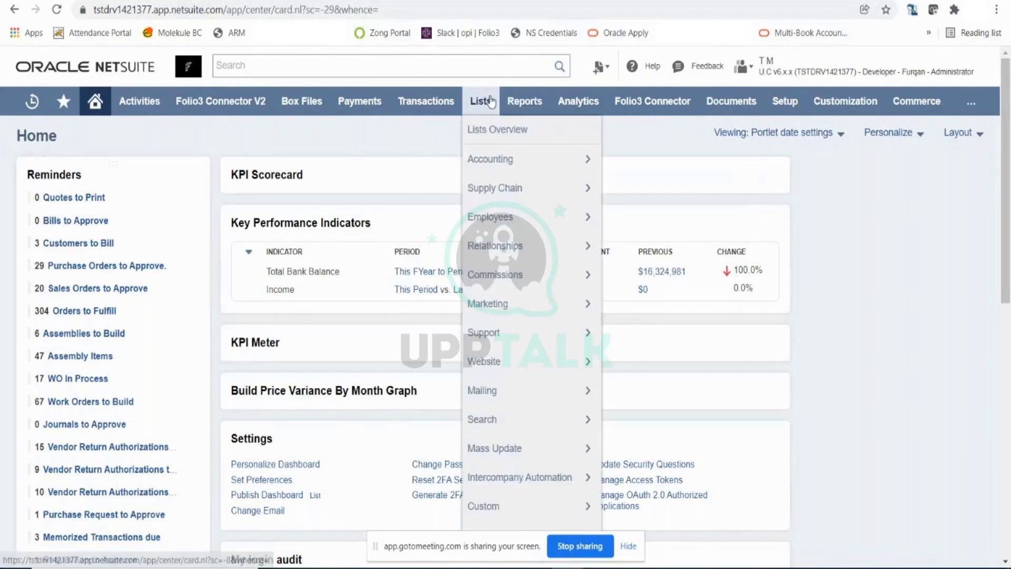
{"action": "mouse_move", "coordinate": [565, 340]}
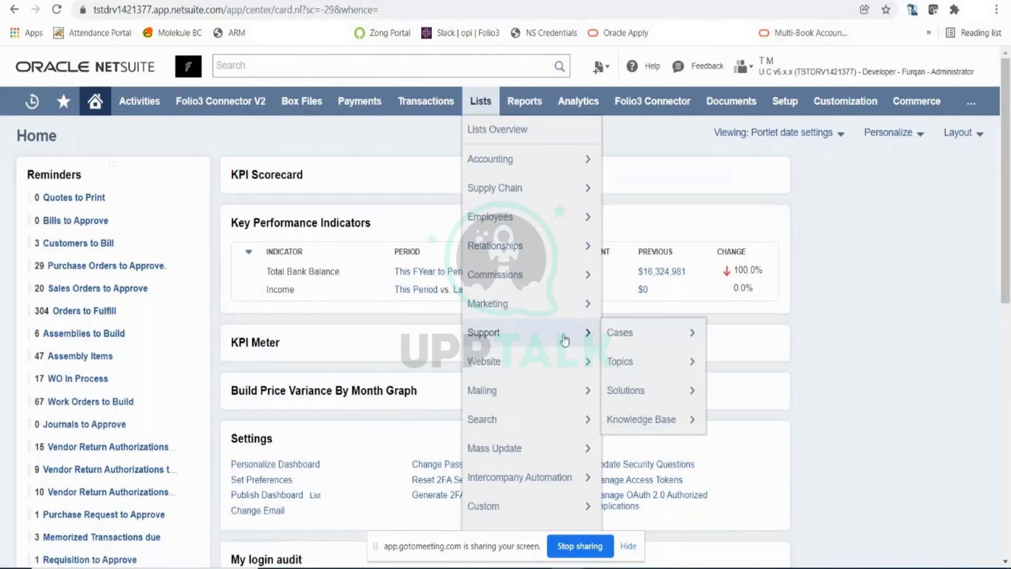
{"action": "mouse_move", "coordinate": [629, 346]}
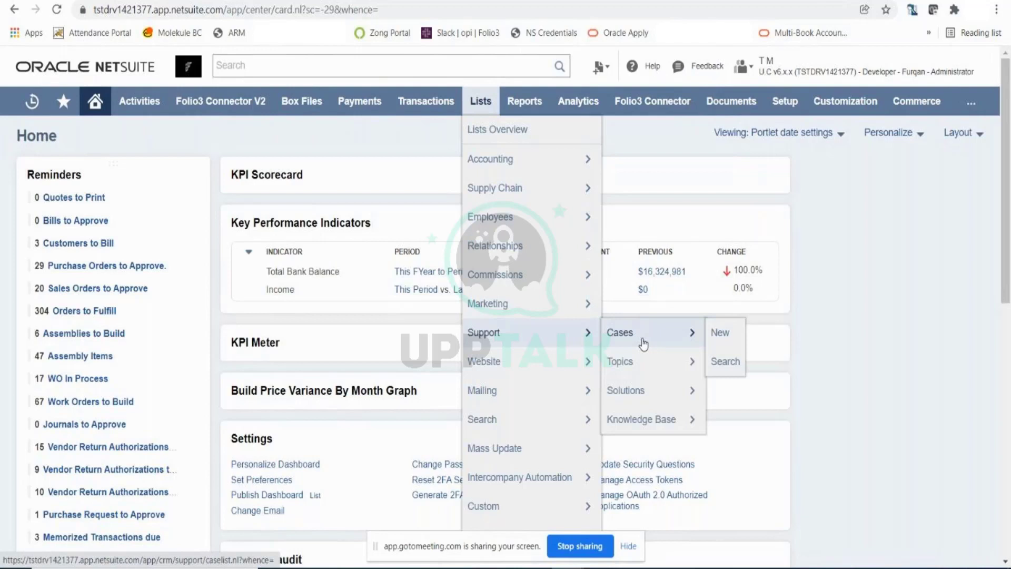
{"action": "left_click", "coordinate": [643, 344]}
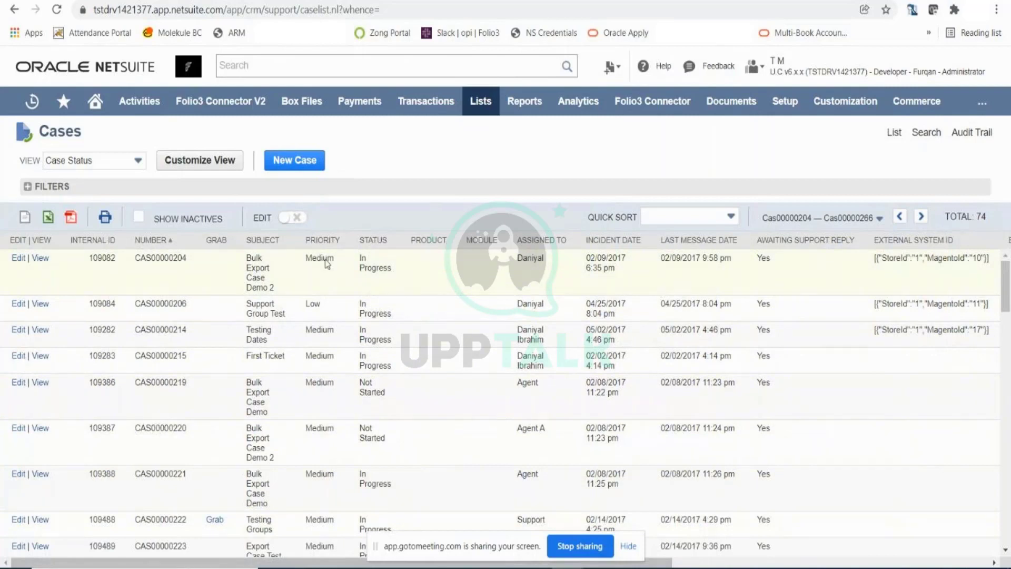
{"action": "left_click", "coordinate": [293, 161]}
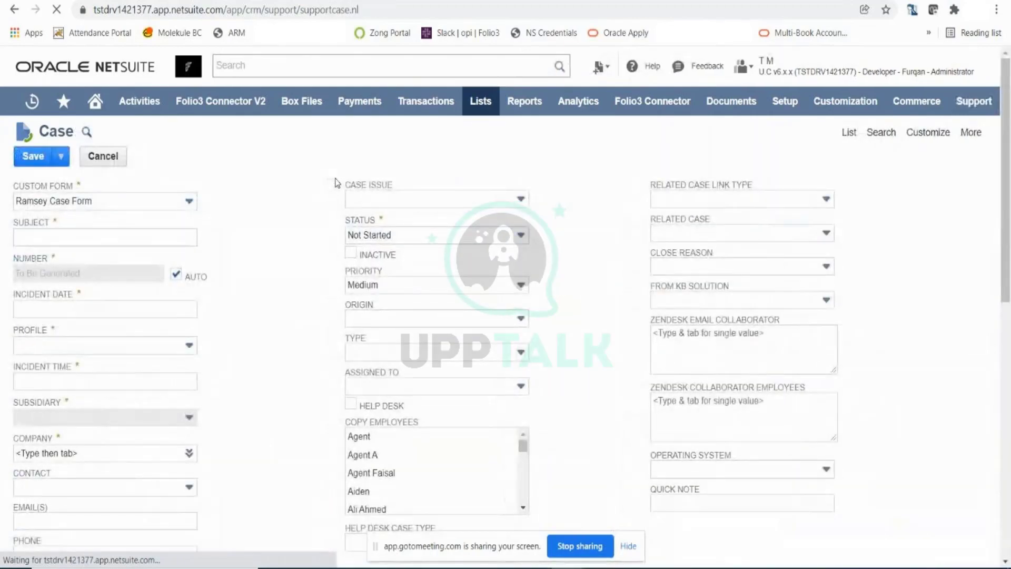
Step: Switch the new case to the Standard Case Form and enter the subject "Incorrect goods shipped"
{"action": "left_click", "coordinate": [189, 202]}
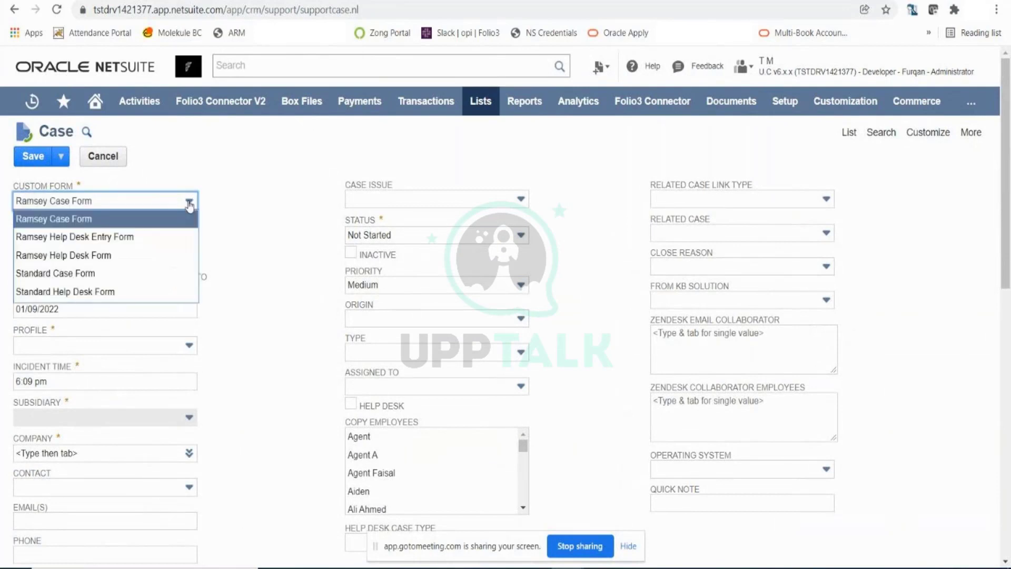
{"action": "left_click", "coordinate": [126, 274]}
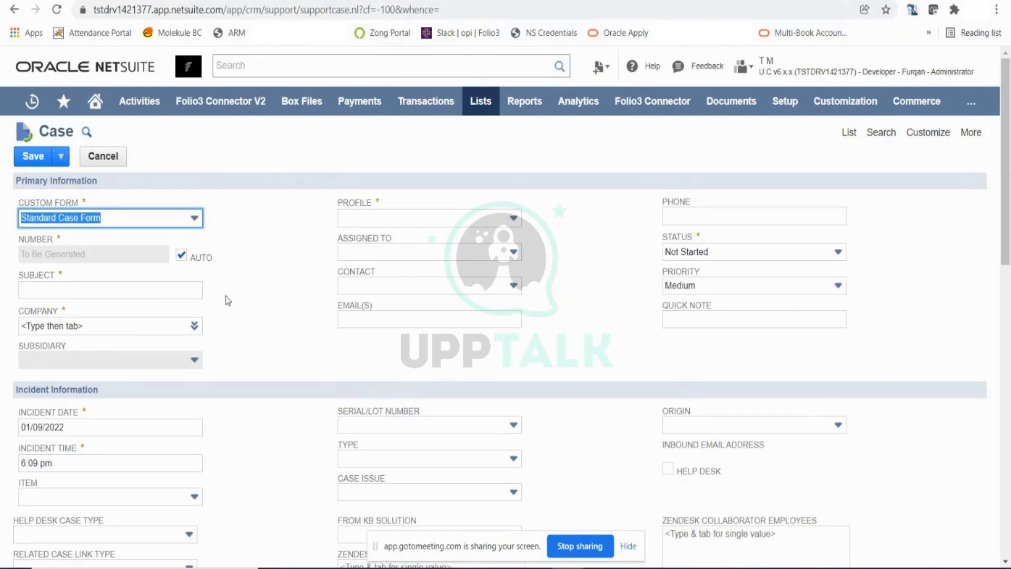
{"action": "left_click", "coordinate": [140, 297]}
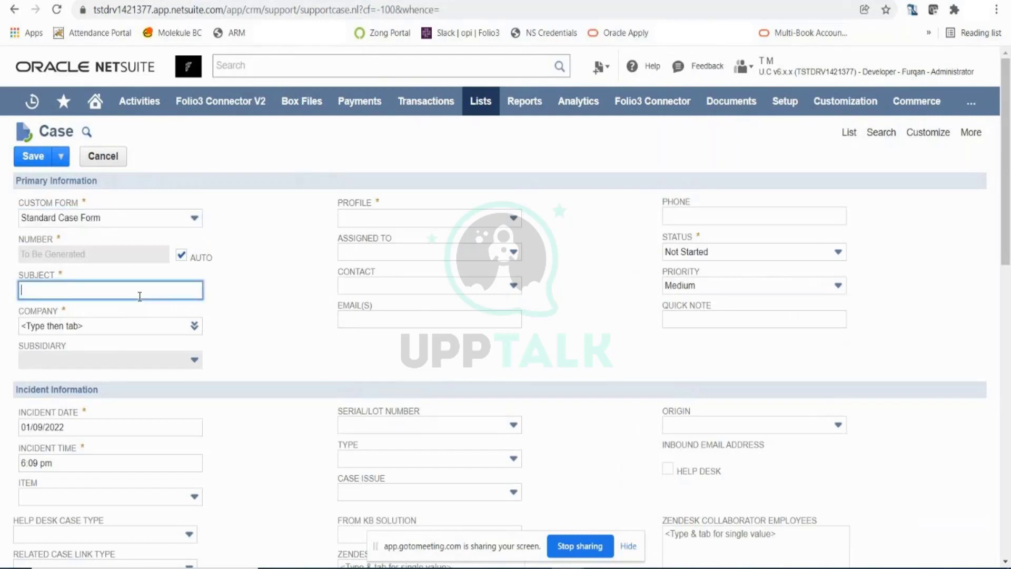
{"action": "type", "text": "Incorrect goods shipped"}
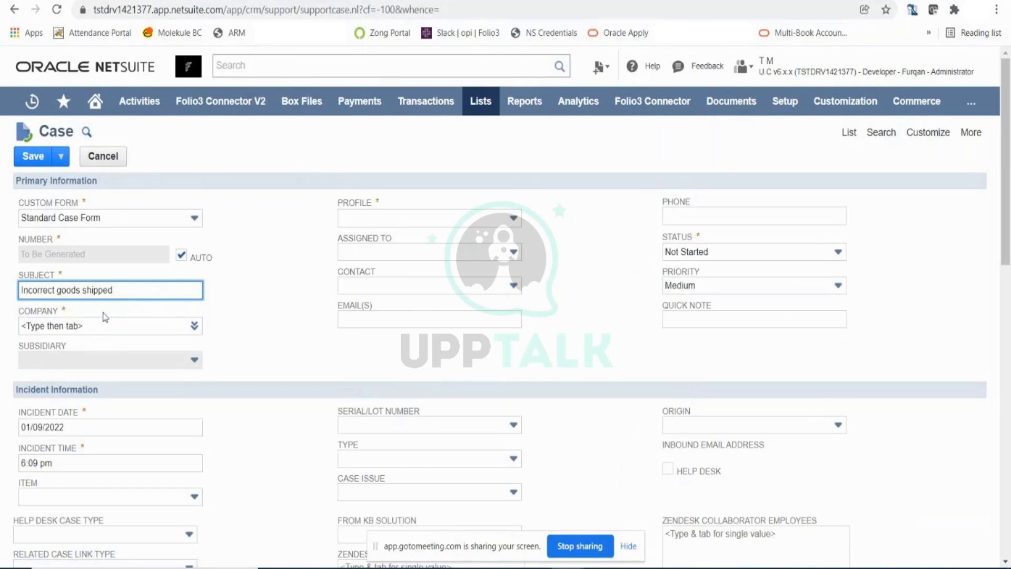
Step: Choose the customer's name from the full company list as the case's company
{"action": "left_click", "coordinate": [194, 326]}
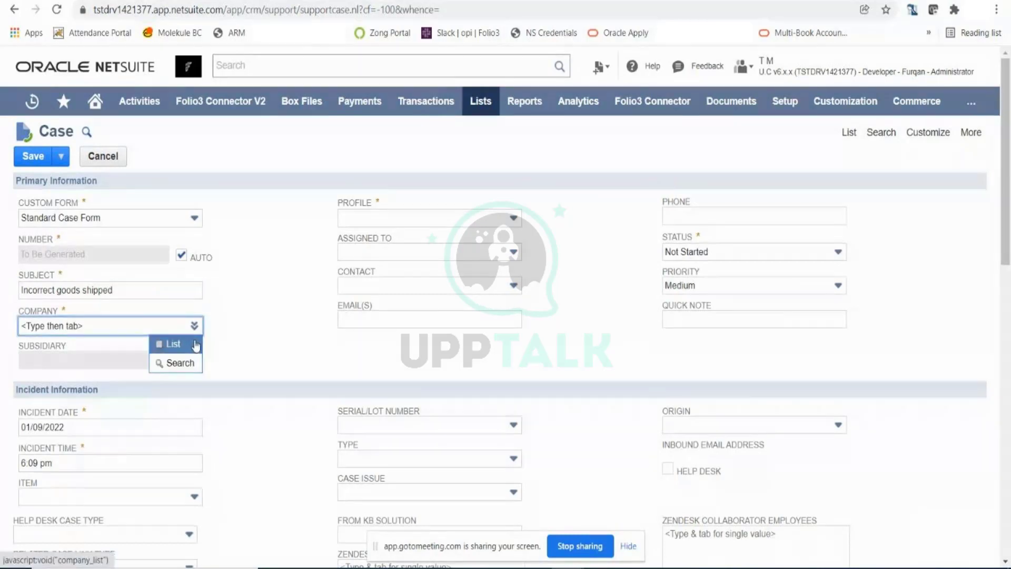
{"action": "left_click", "coordinate": [196, 346]}
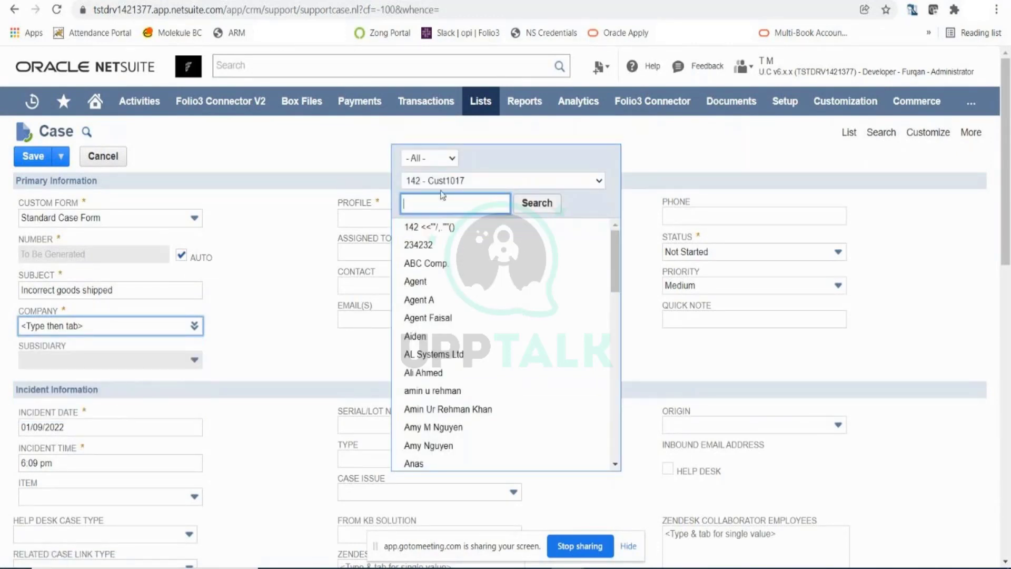
{"action": "left_click", "coordinate": [508, 179]}
{"action": "left_click", "coordinate": [507, 179]}
{"action": "scroll", "coordinate": [459, 316], "scroll_direction": "down", "scroll_amount": 2}
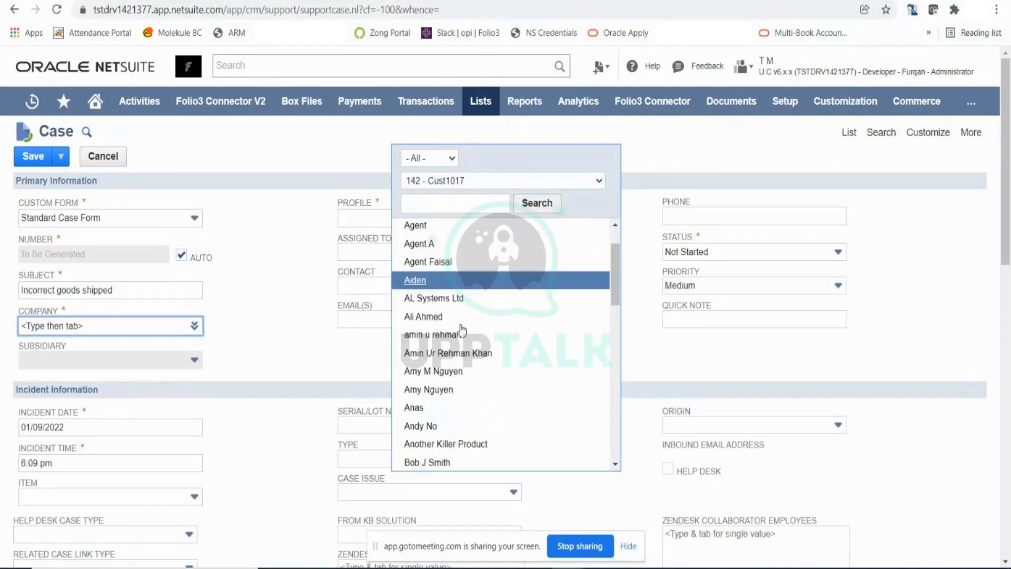
{"action": "scroll", "coordinate": [458, 333], "scroll_direction": "down", "scroll_amount": 4}
{"action": "left_click", "coordinate": [453, 289]}
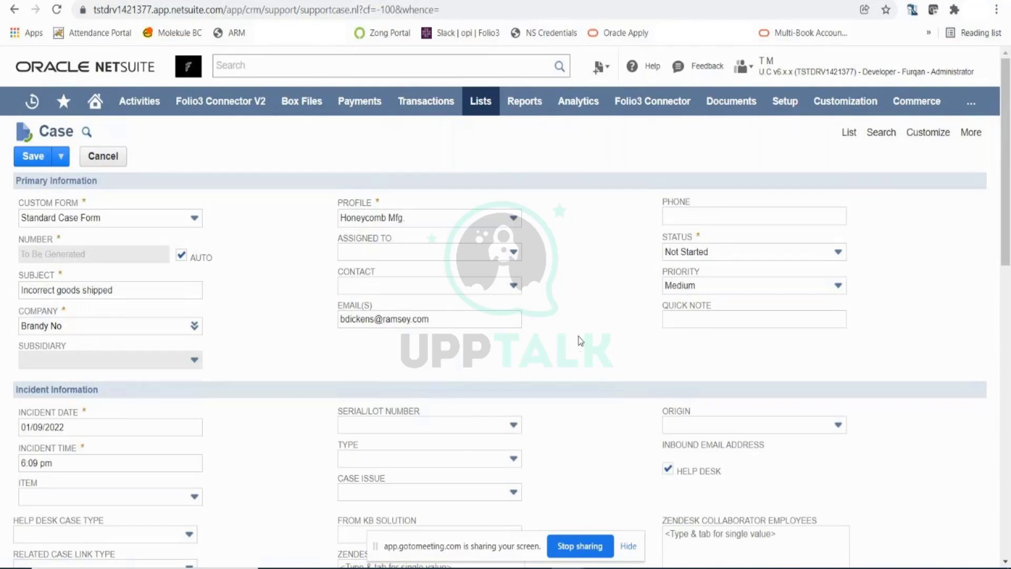
Step: Set the item in the incident information to ACC00002 Merlin 4400 Phone
{"action": "scroll", "coordinate": [579, 337], "scroll_direction": "down", "scroll_amount": 1}
{"action": "scroll", "coordinate": [579, 340], "scroll_direction": "up", "scroll_amount": 1}
{"action": "scroll", "coordinate": [621, 417], "scroll_direction": "down", "scroll_amount": 1}
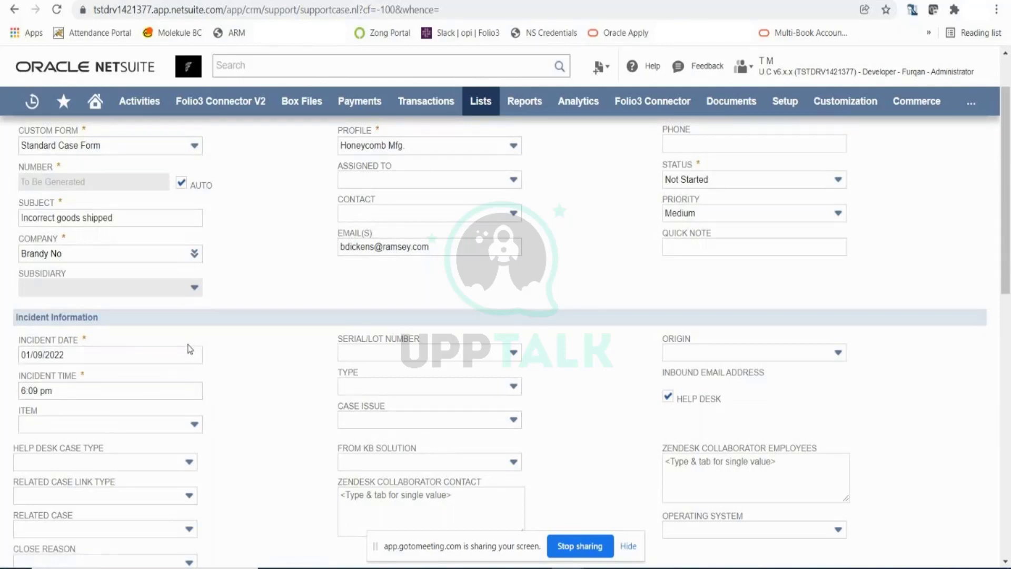
{"action": "left_click", "coordinate": [180, 428]}
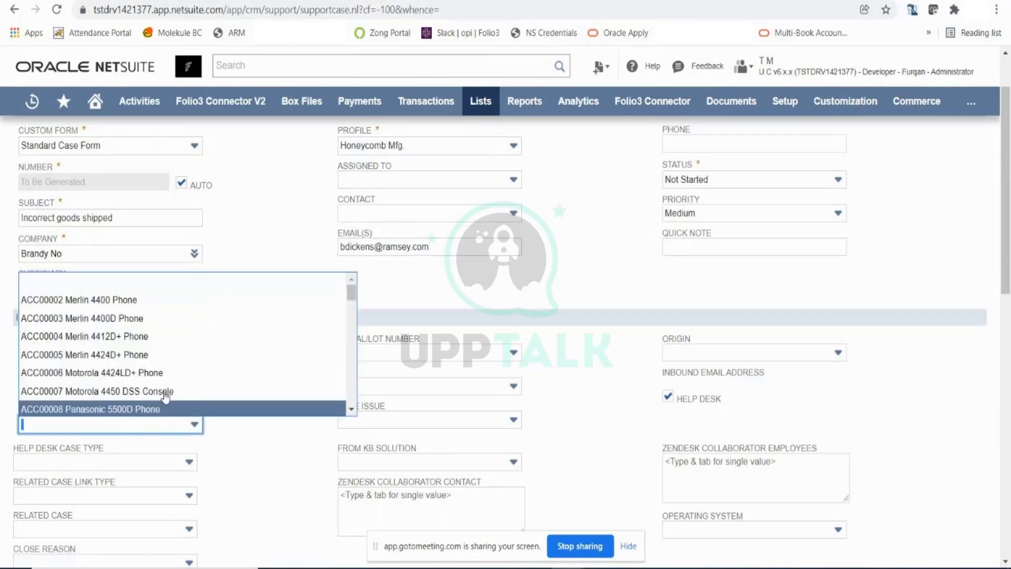
{"action": "scroll", "coordinate": [163, 384], "scroll_direction": "down", "scroll_amount": 5}
{"action": "scroll", "coordinate": [163, 385], "scroll_direction": "up", "scroll_amount": 6}
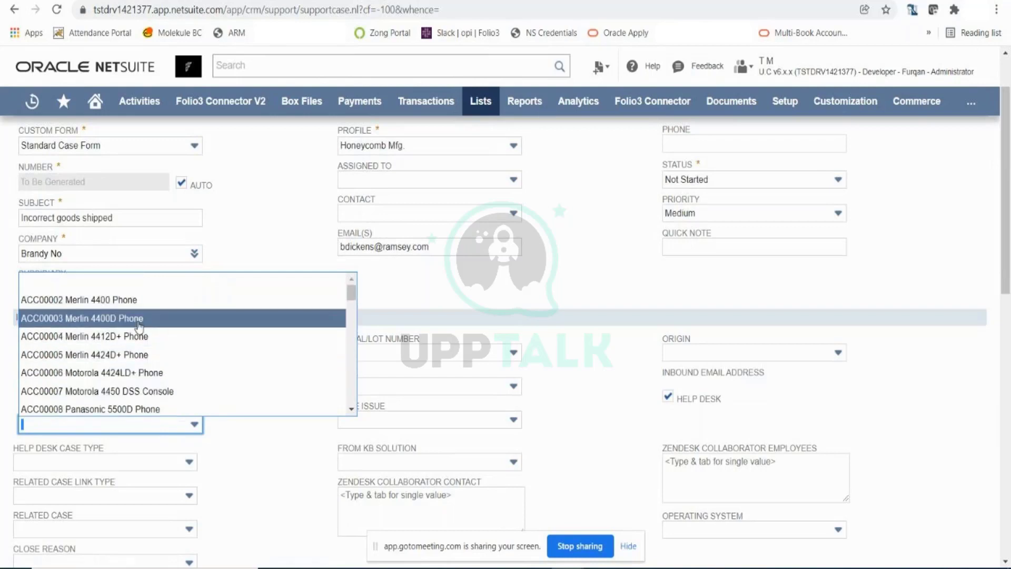
{"action": "left_click", "coordinate": [155, 304]}
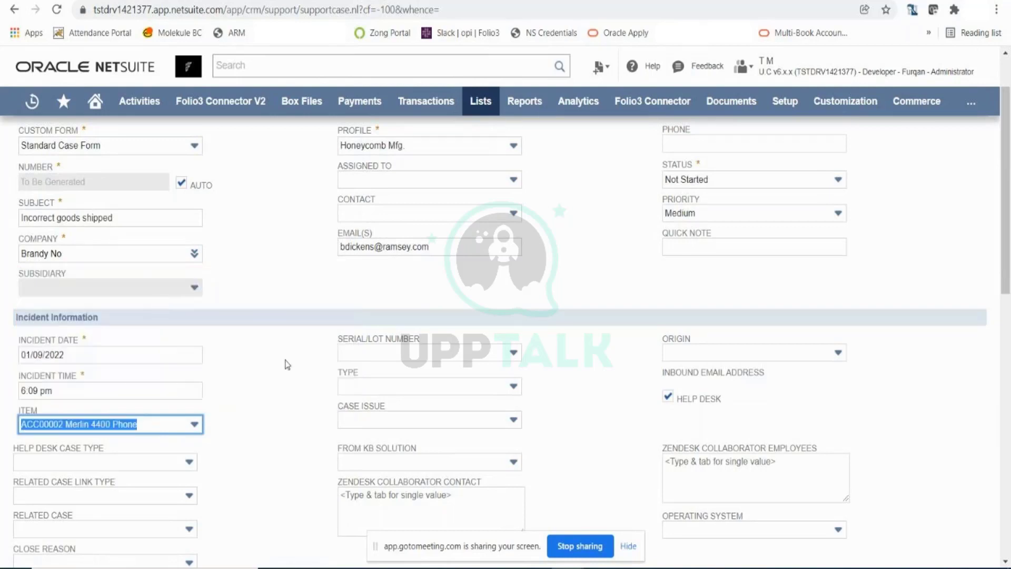
{"action": "left_click", "coordinate": [287, 363]}
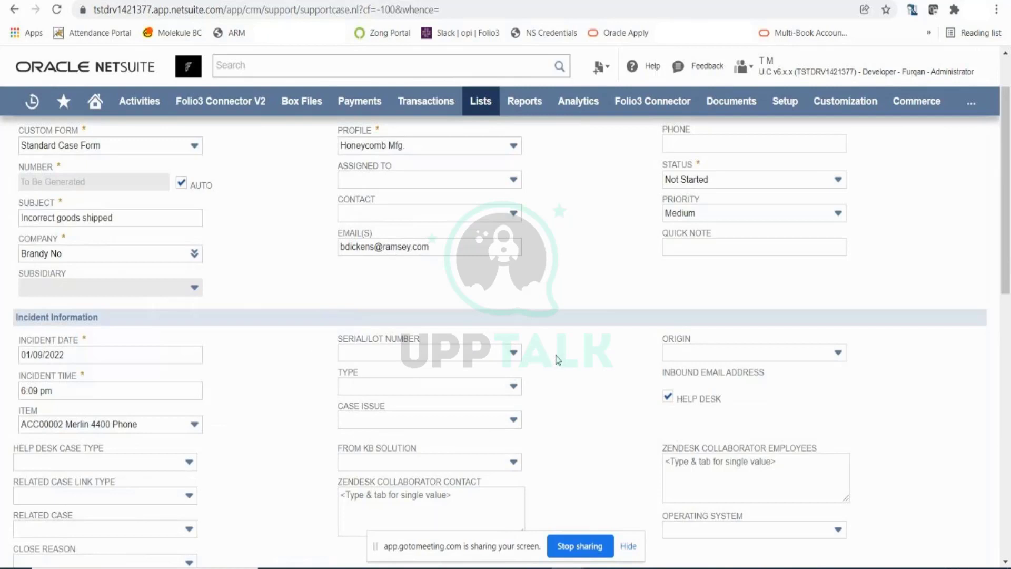
Step: Set the case type to Problem and review the other available types
{"action": "left_click", "coordinate": [514, 388]}
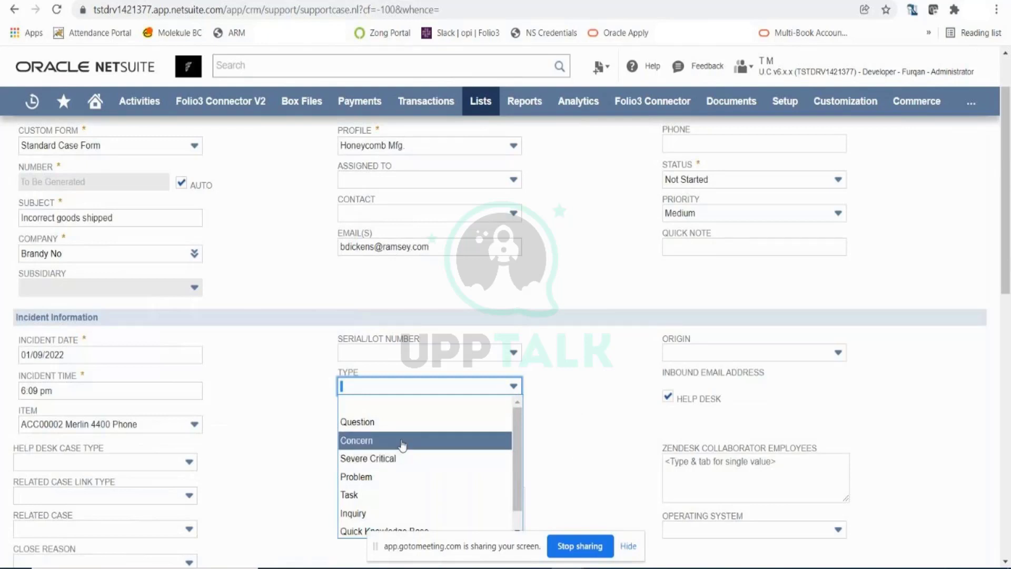
{"action": "left_click", "coordinate": [384, 482]}
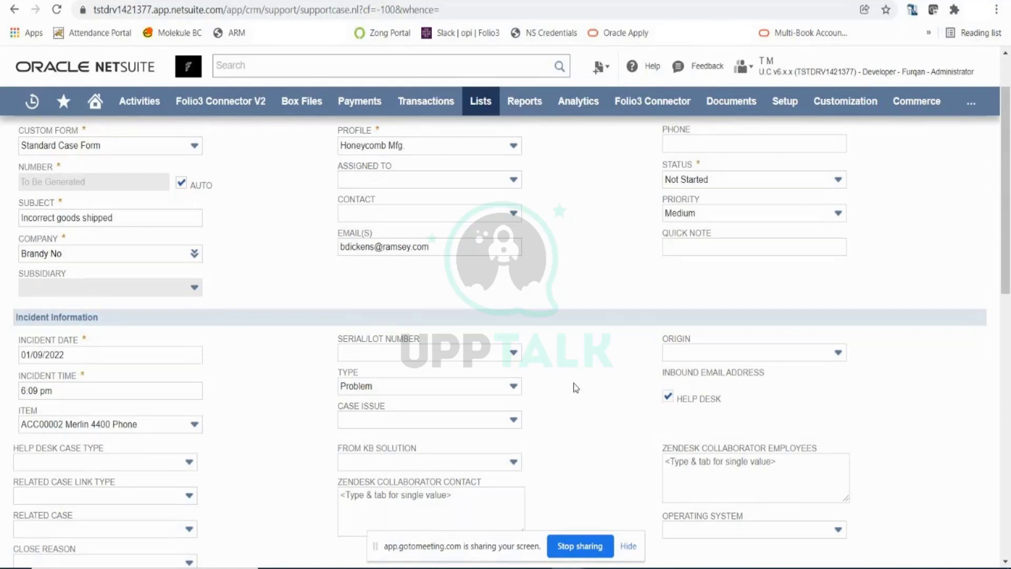
{"action": "left_click", "coordinate": [509, 389]}
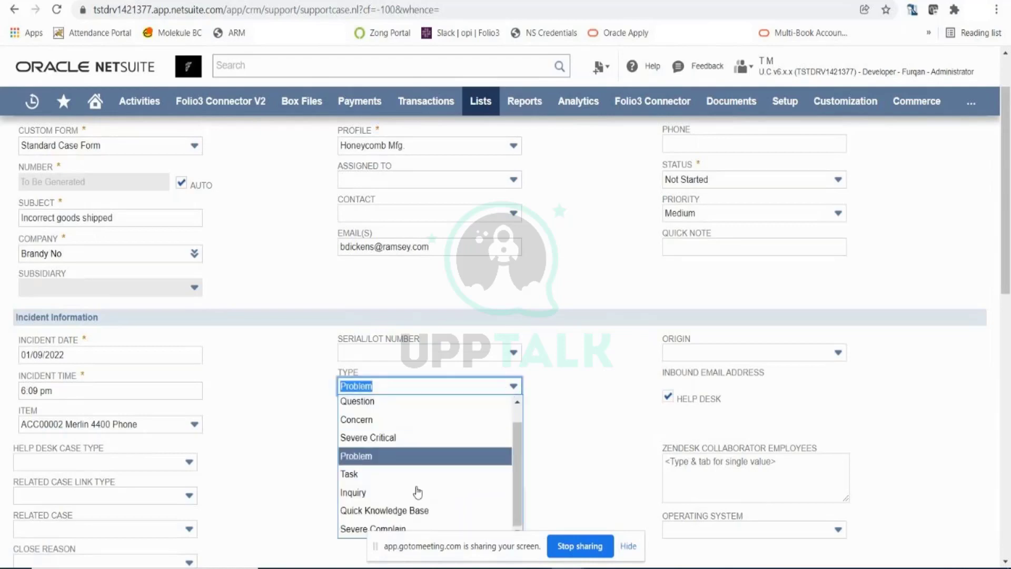
{"action": "left_click", "coordinate": [580, 406]}
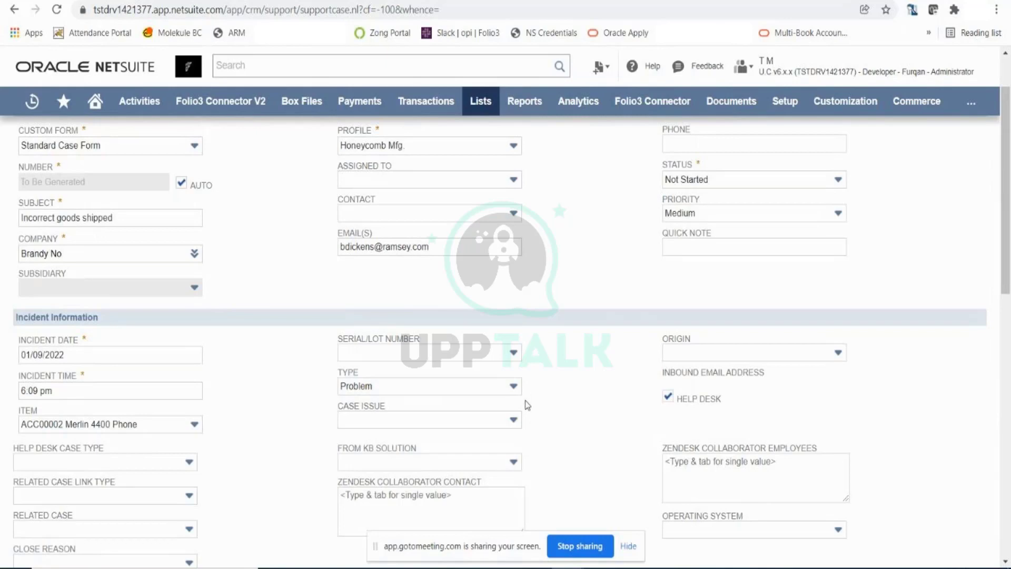
Step: Set the case issue in the incident information to Product Issue
{"action": "left_click", "coordinate": [507, 421]}
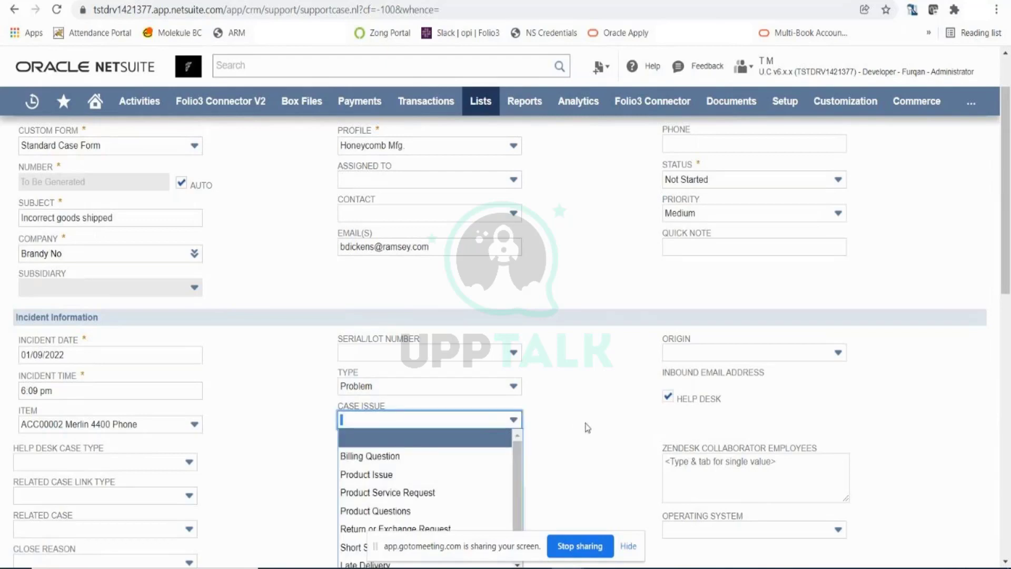
{"action": "scroll", "coordinate": [587, 427], "scroll_direction": "down", "scroll_amount": 1}
{"action": "scroll", "coordinate": [587, 427], "scroll_direction": "down", "scroll_amount": 1}
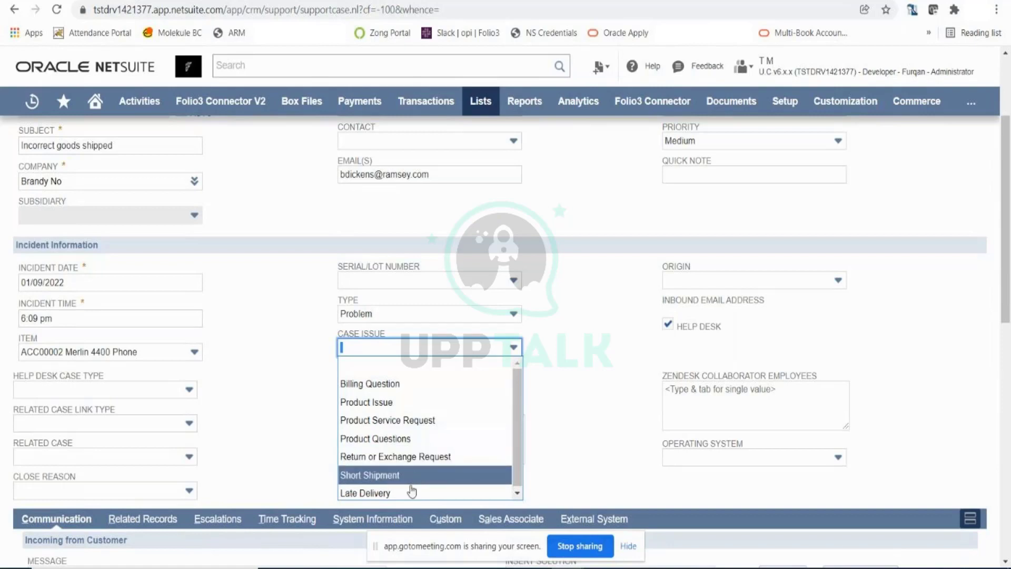
{"action": "left_click", "coordinate": [416, 402]}
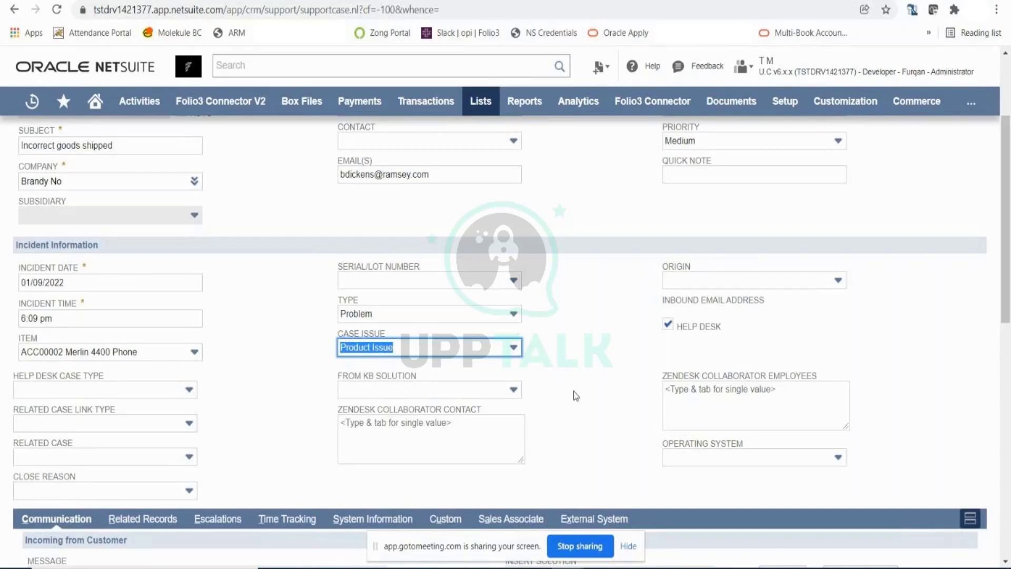
Step: Set the origin of the case to Phone
{"action": "scroll", "coordinate": [574, 390], "scroll_direction": "up", "scroll_amount": 1}
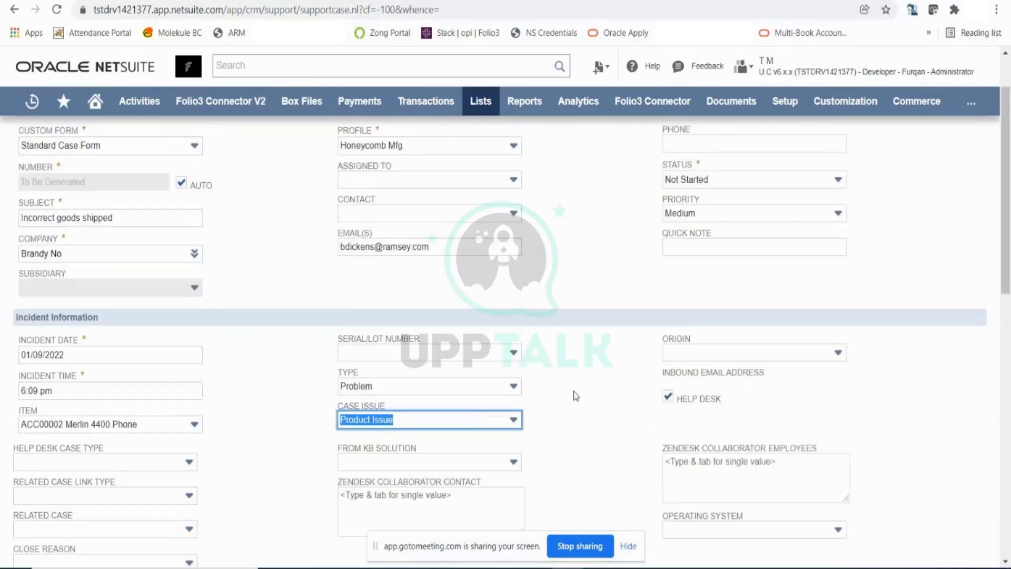
{"action": "left_click", "coordinate": [811, 356]}
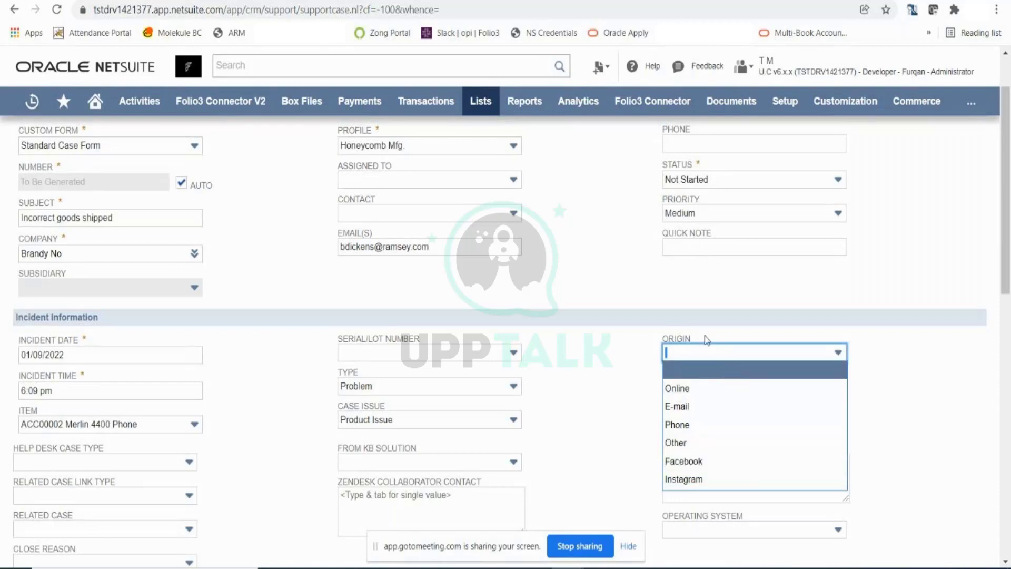
{"action": "left_click", "coordinate": [704, 430]}
{"action": "left_click", "coordinate": [983, 461]}
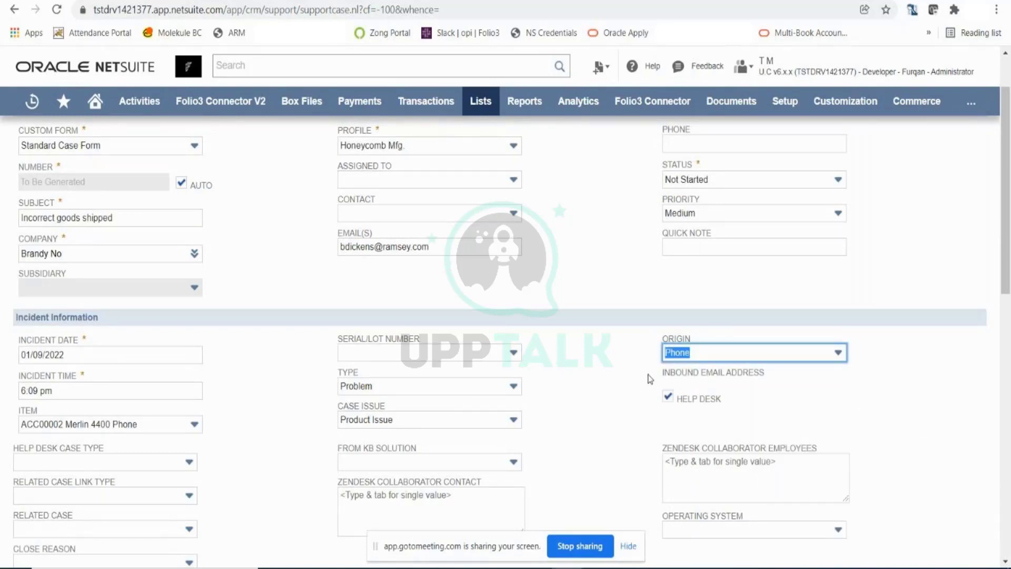
Step: Review the available priority levels for the case
{"action": "scroll", "coordinate": [650, 378], "scroll_direction": "up", "scroll_amount": 2}
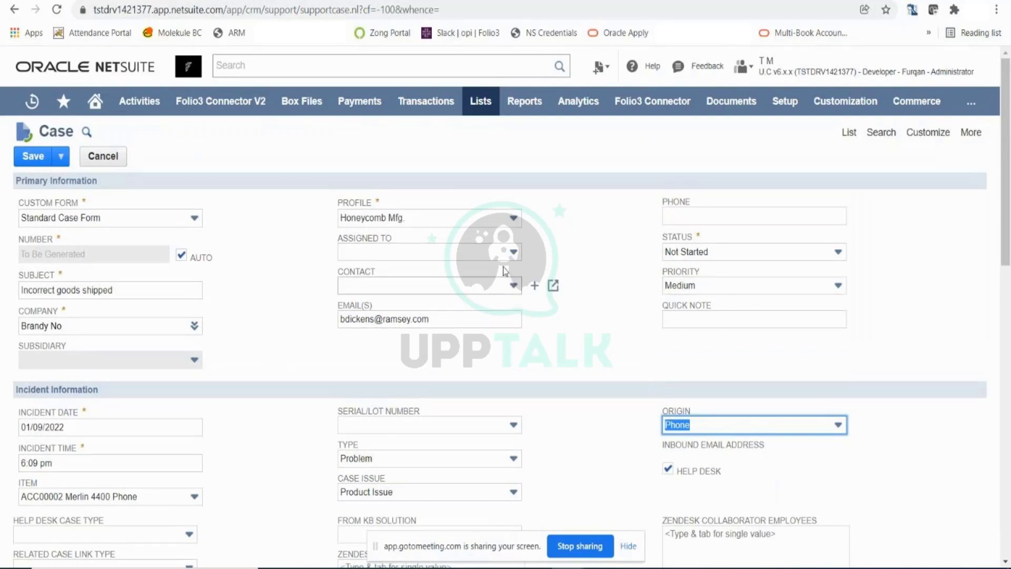
{"action": "left_click", "coordinate": [804, 290]}
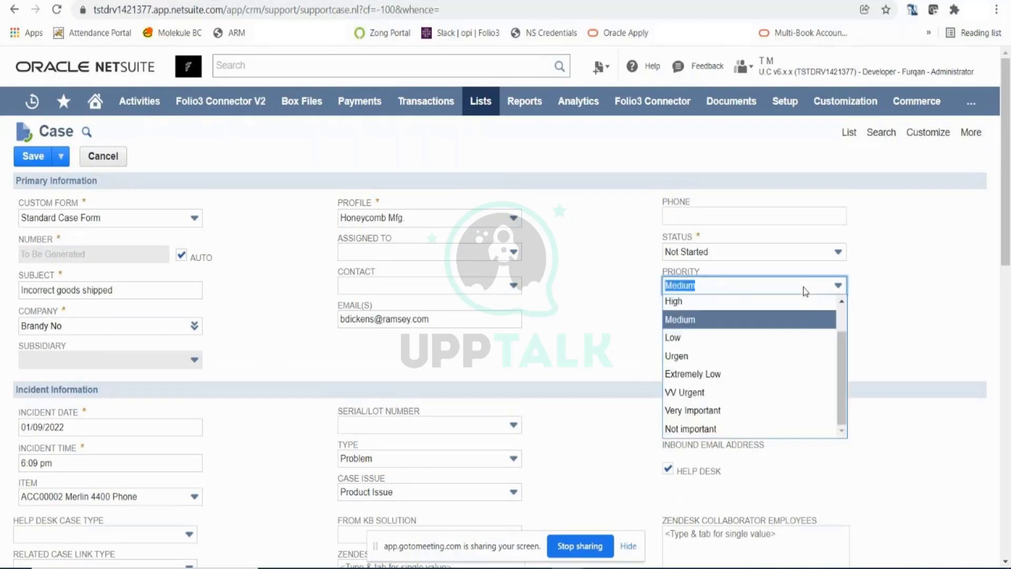
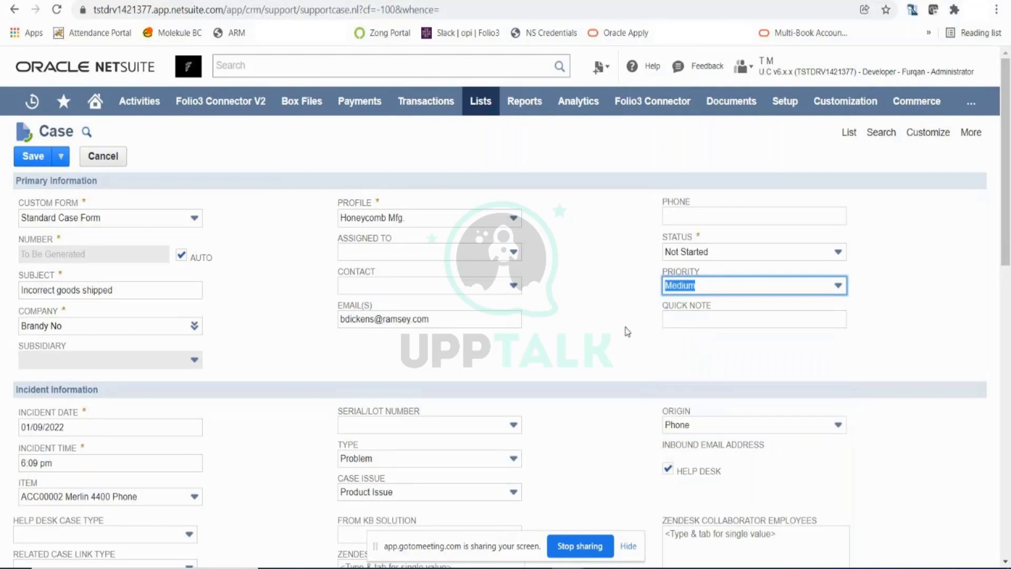
{"action": "left_click", "coordinate": [624, 333]}
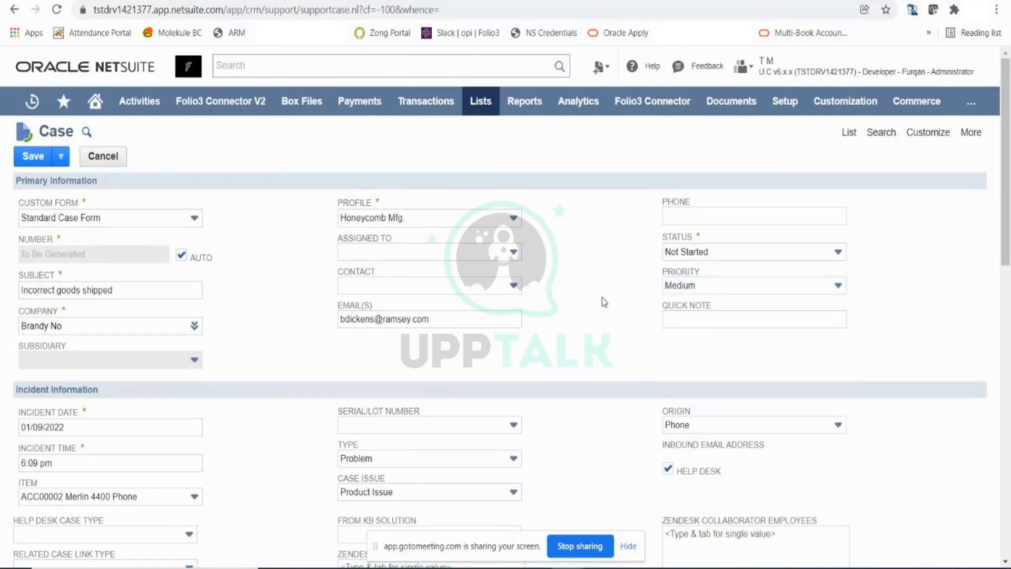
Step: Assign the case to a support employee chosen from the list of available assignees
{"action": "left_click", "coordinate": [499, 253]}
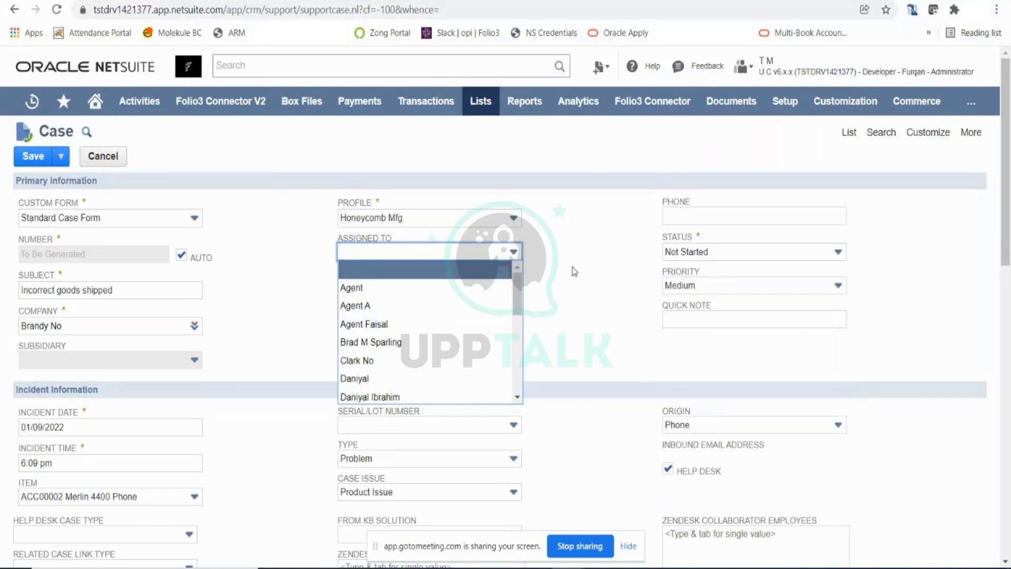
{"action": "left_click", "coordinate": [379, 255]}
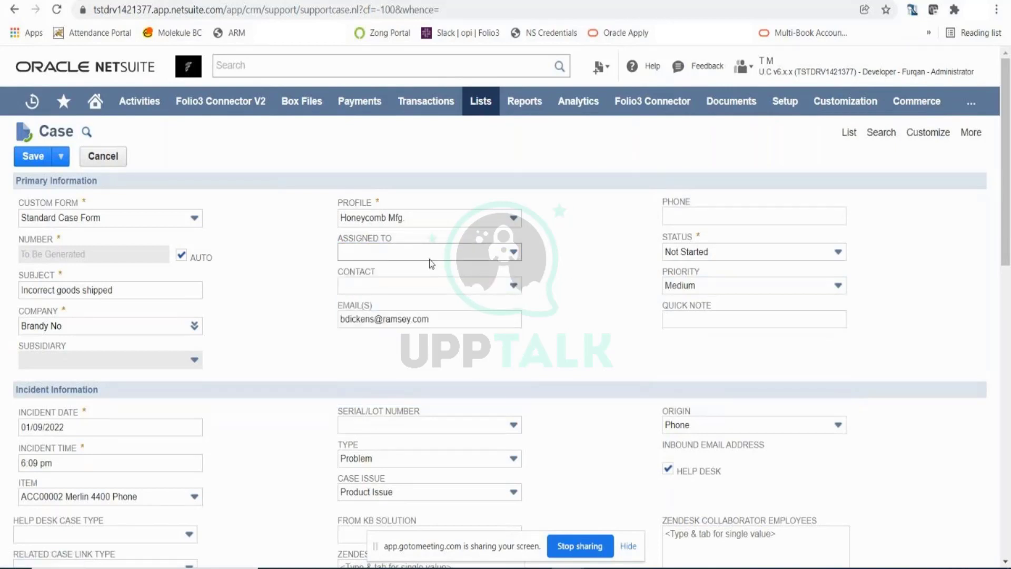
{"action": "left_click", "coordinate": [506, 254]}
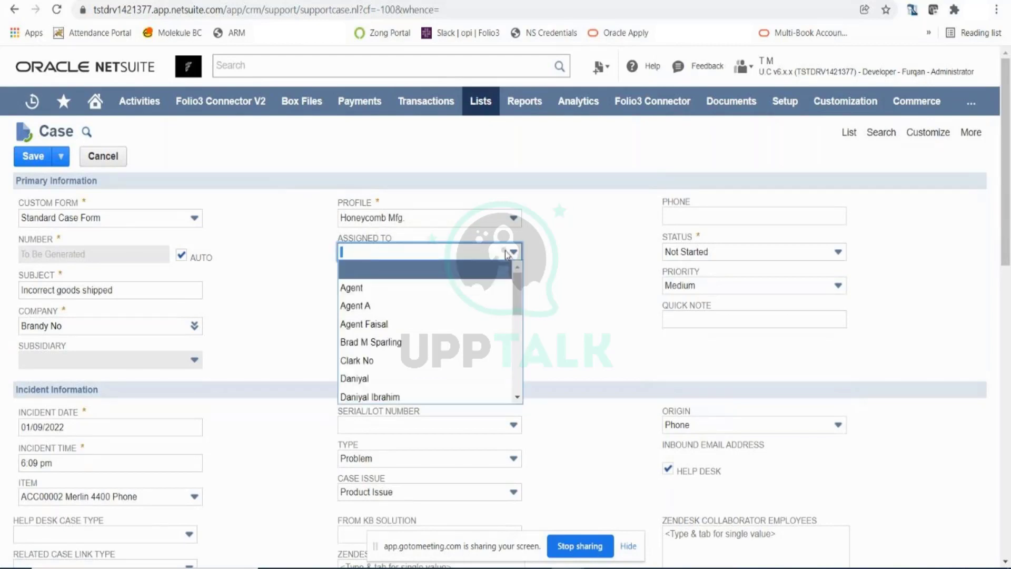
{"action": "scroll", "coordinate": [472, 310], "scroll_direction": "down", "scroll_amount": 5}
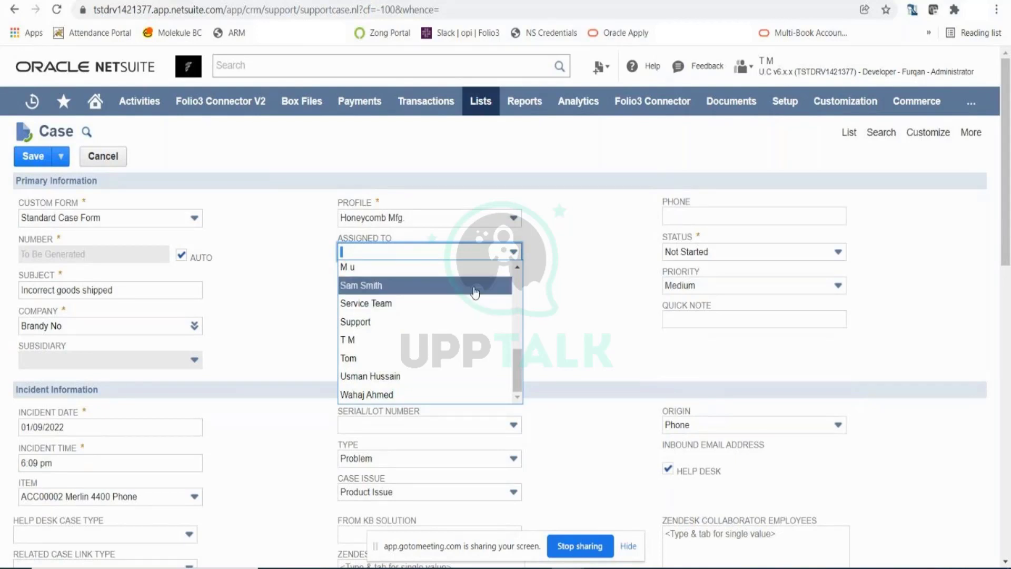
{"action": "left_click", "coordinate": [476, 291]}
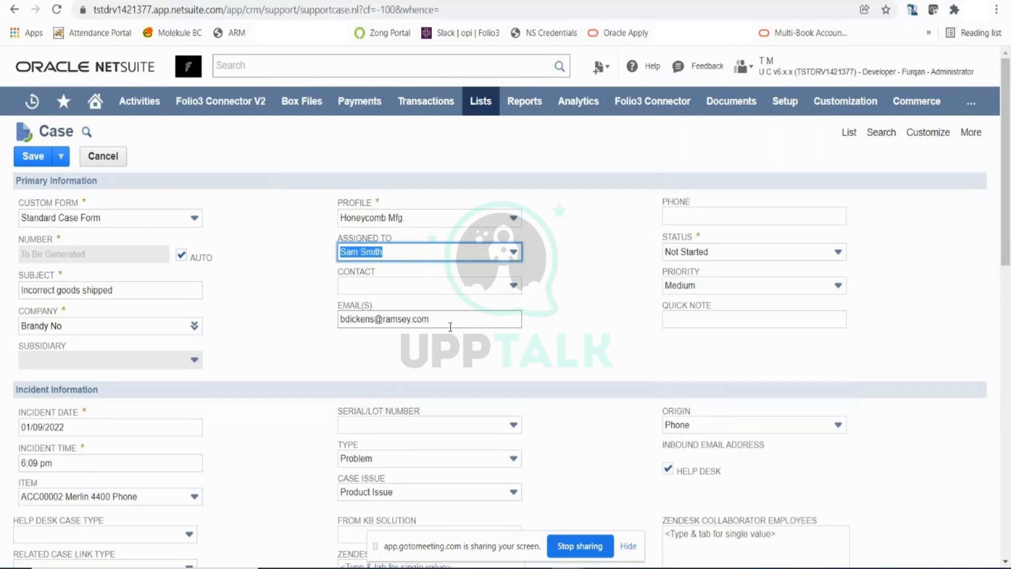
Step: Enter the incoming customer message "Customer has received incorrect goods for order" followed by the order number
{"action": "scroll", "coordinate": [450, 327], "scroll_direction": "down", "scroll_amount": 2}
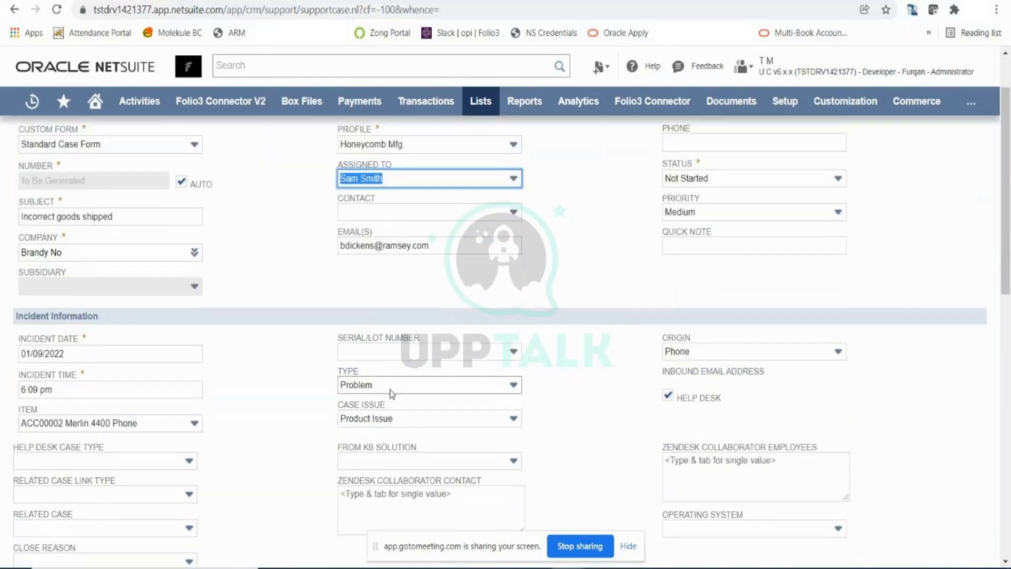
{"action": "scroll", "coordinate": [392, 394], "scroll_direction": "up", "scroll_amount": 2}
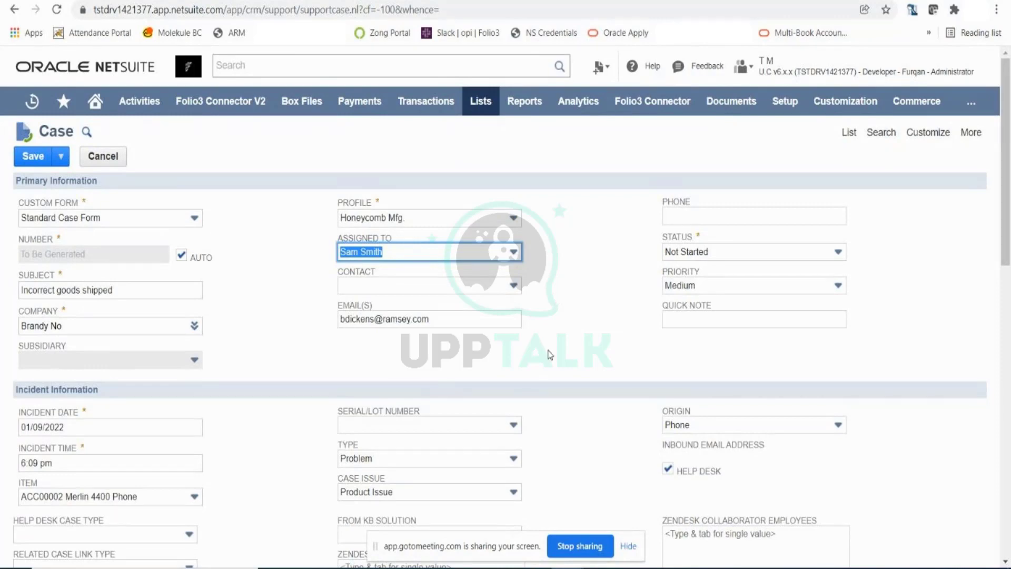
{"action": "scroll", "coordinate": [550, 354], "scroll_direction": "down", "scroll_amount": 4}
{"action": "scroll", "coordinate": [550, 354], "scroll_direction": "down", "scroll_amount": 1}
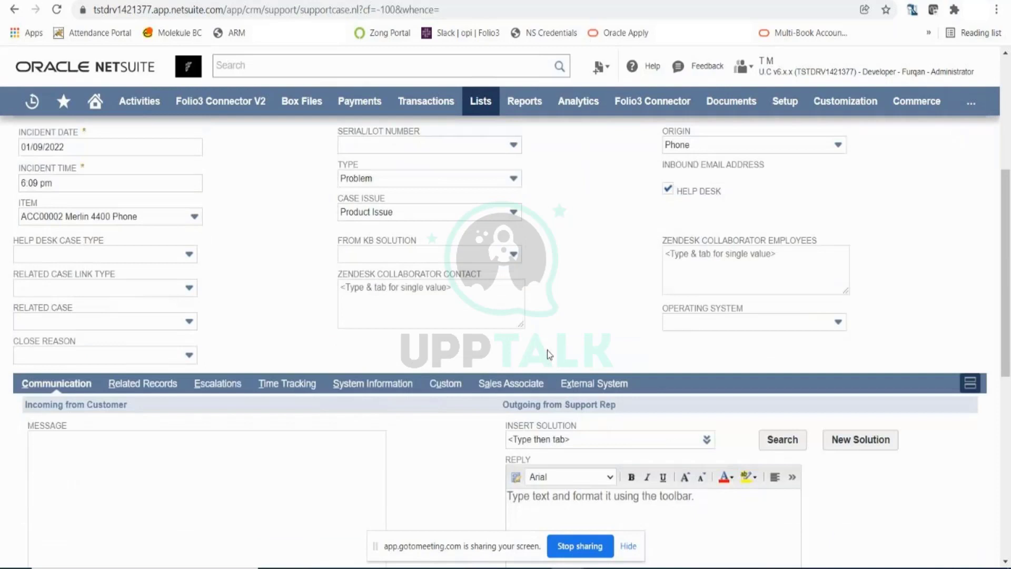
{"action": "scroll", "coordinate": [547, 350], "scroll_direction": "down", "scroll_amount": 3}
{"action": "left_click", "coordinate": [95, 299]}
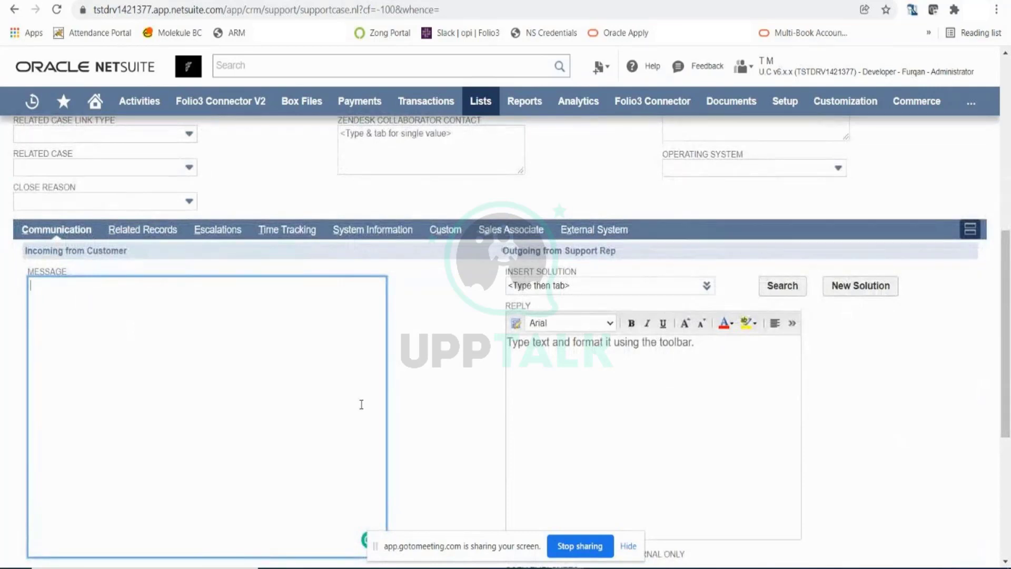
{"action": "type", "text": "Customer has receiv"}
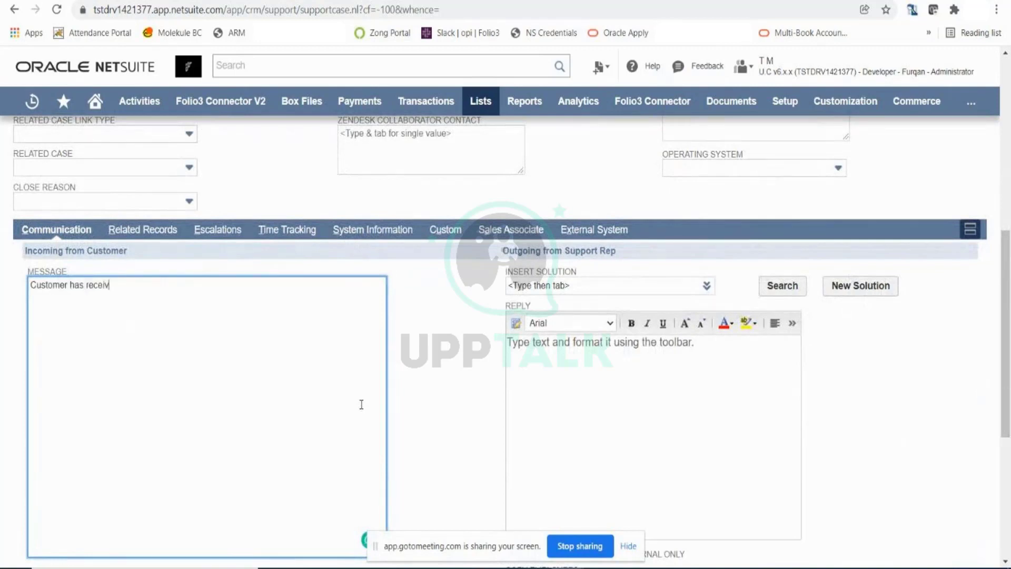
{"action": "type", "text": "ed incorrect goods for order 123456"}
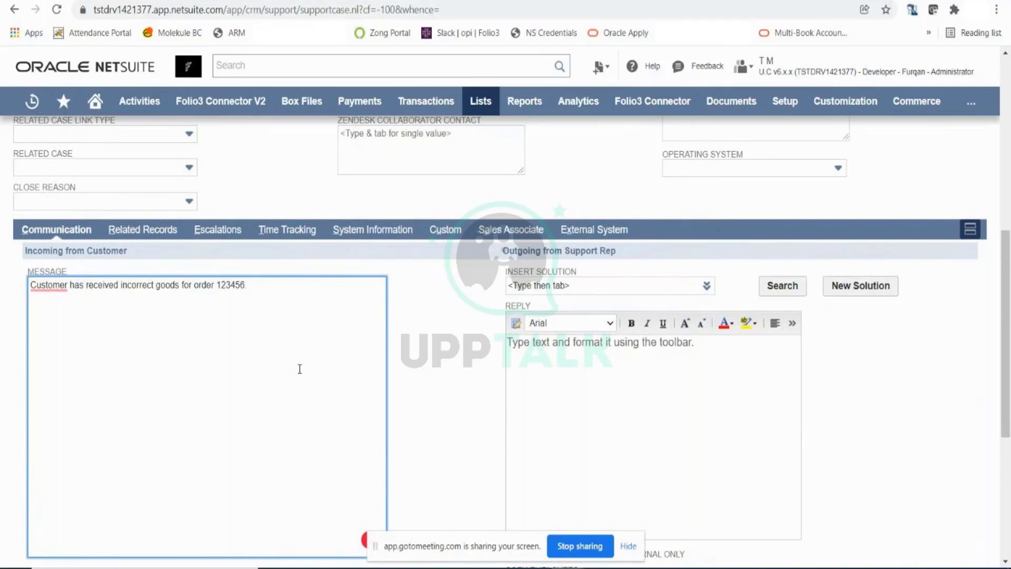
Step: Check the completed case form, save the new case and highlight its case number
{"action": "scroll", "coordinate": [300, 369], "scroll_direction": "up", "scroll_amount": 8}
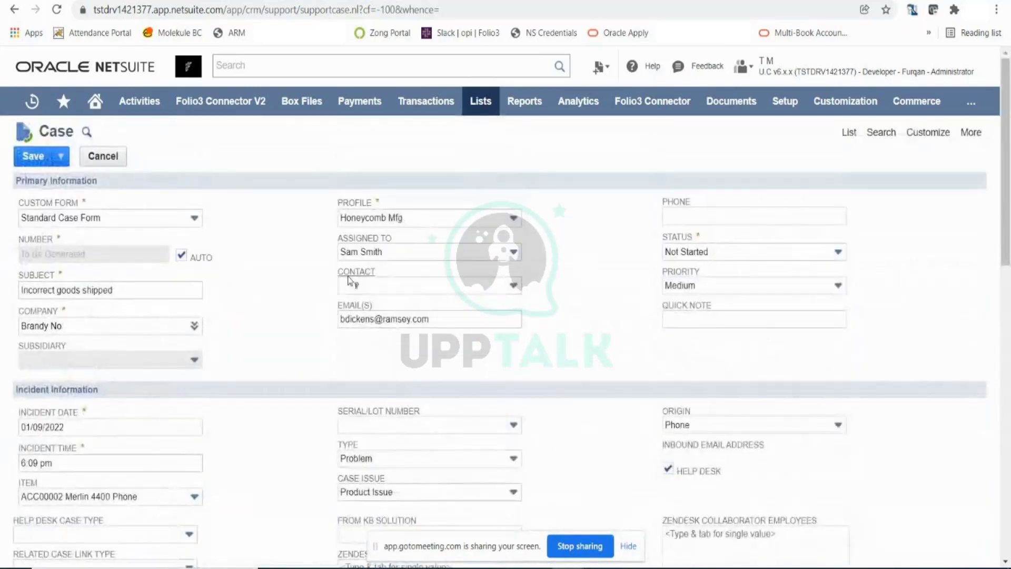
{"action": "scroll", "coordinate": [359, 348], "scroll_direction": "down", "scroll_amount": 5}
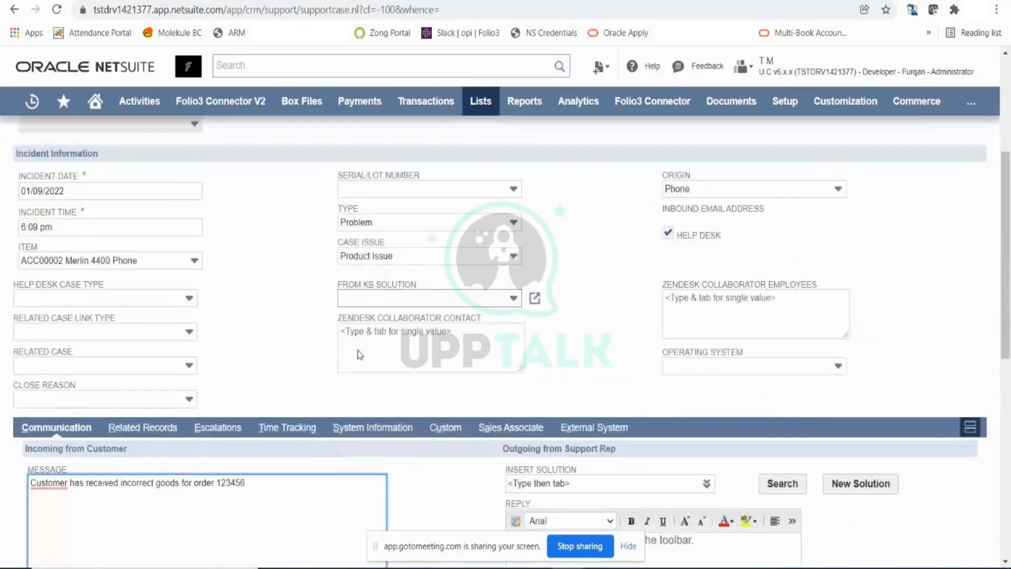
{"action": "scroll", "coordinate": [358, 349], "scroll_direction": "down", "scroll_amount": 1}
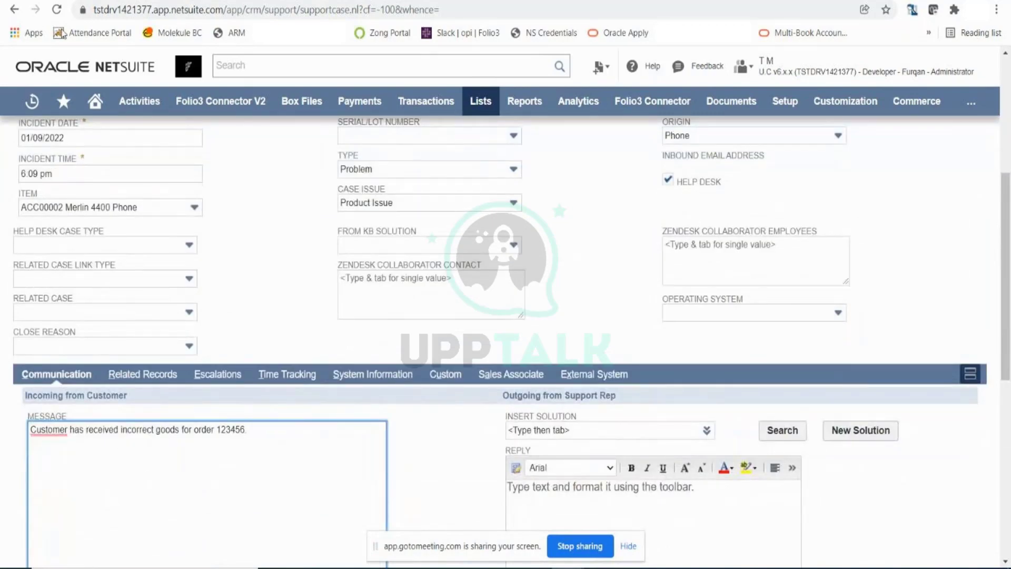
{"action": "scroll", "coordinate": [213, 203], "scroll_direction": "down", "scroll_amount": 3}
{"action": "scroll", "coordinate": [219, 221], "scroll_direction": "down", "scroll_amount": 3}
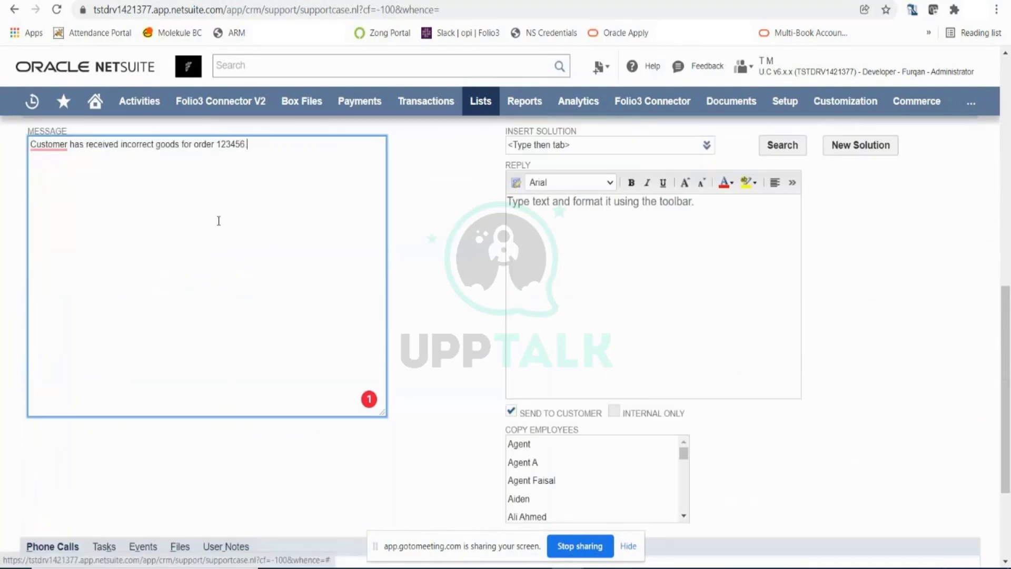
{"action": "key", "text": "alt+s"}
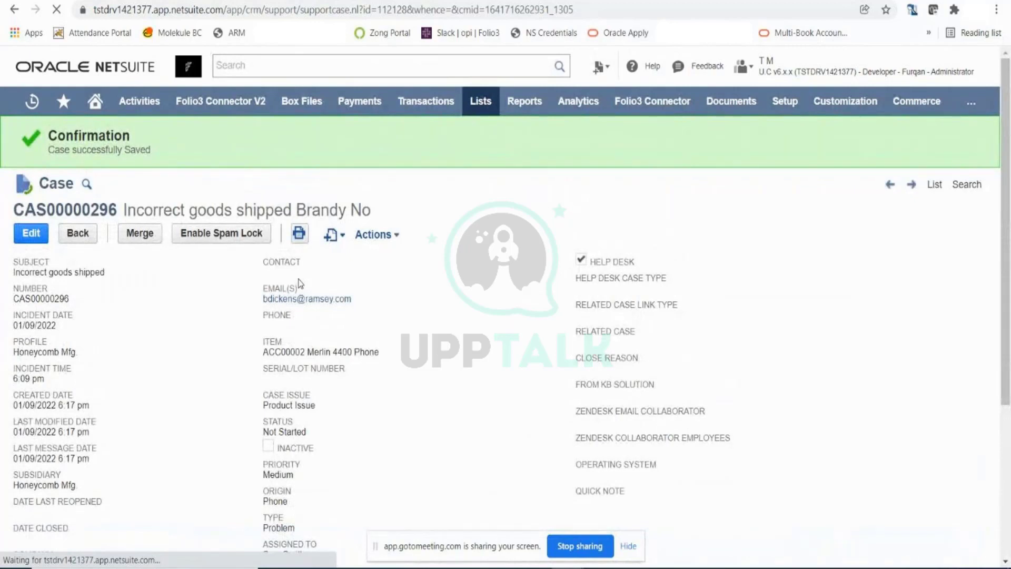
{"action": "double_click", "coordinate": [104, 206]}
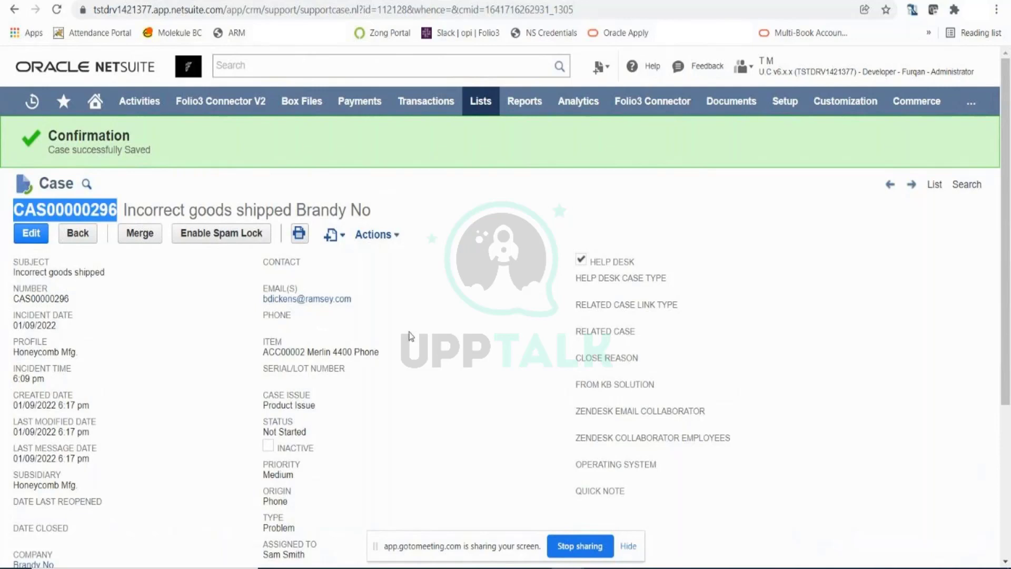
Step: Add the "Cases to respond to" reminder to the Reminders portlet on the home dashboard and save the selection
{"action": "left_click", "coordinate": [95, 101]}
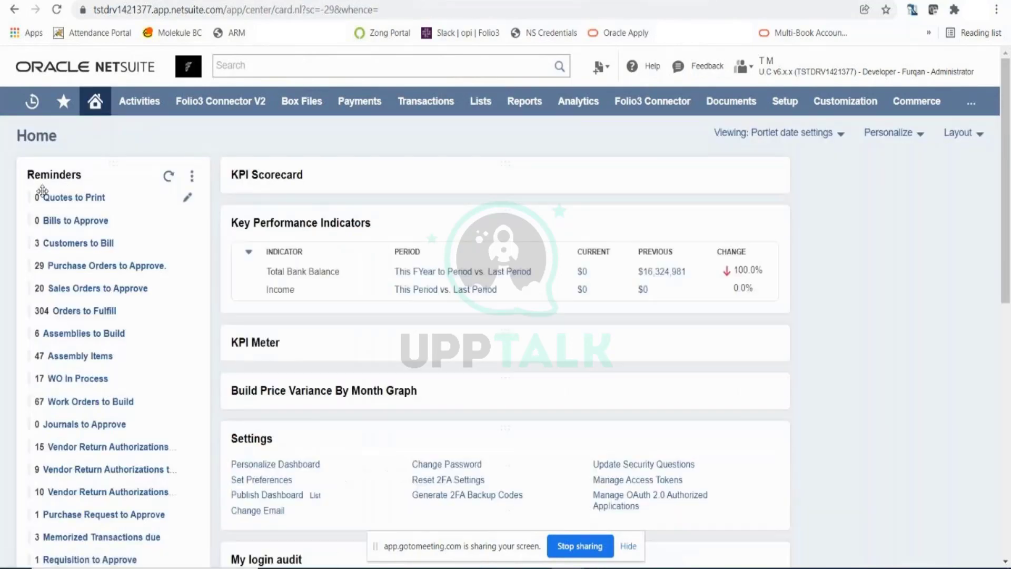
{"action": "left_click", "coordinate": [192, 176]}
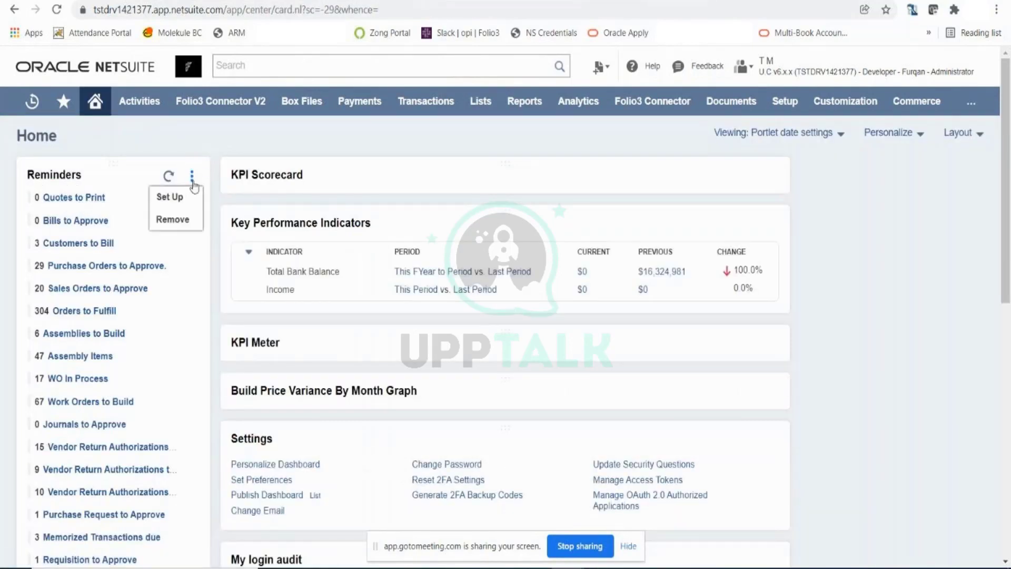
{"action": "left_click", "coordinate": [188, 201]}
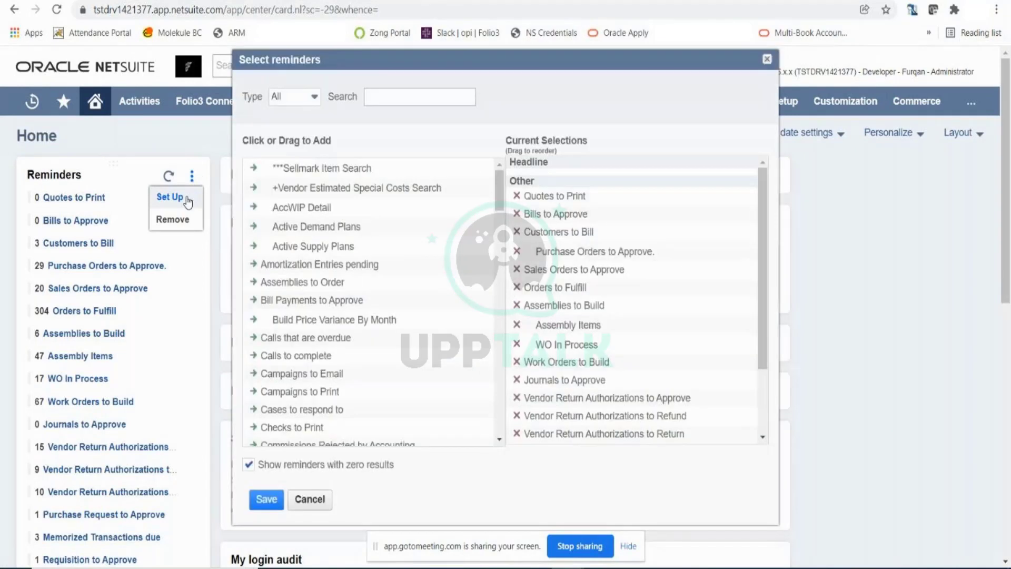
{"action": "left_click", "coordinate": [388, 96]}
{"action": "type", "text": "case"}
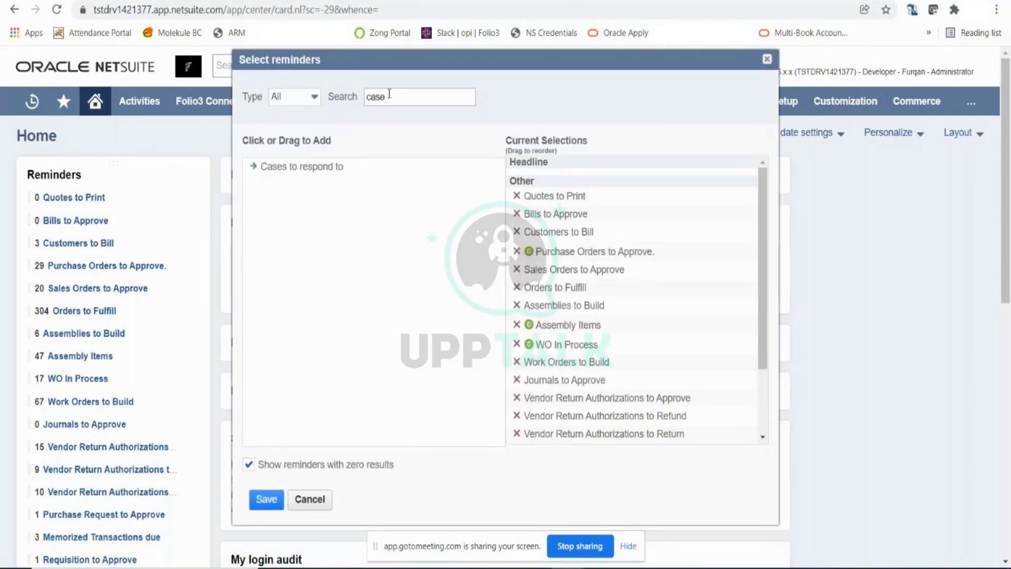
{"action": "left_click", "coordinate": [333, 168]}
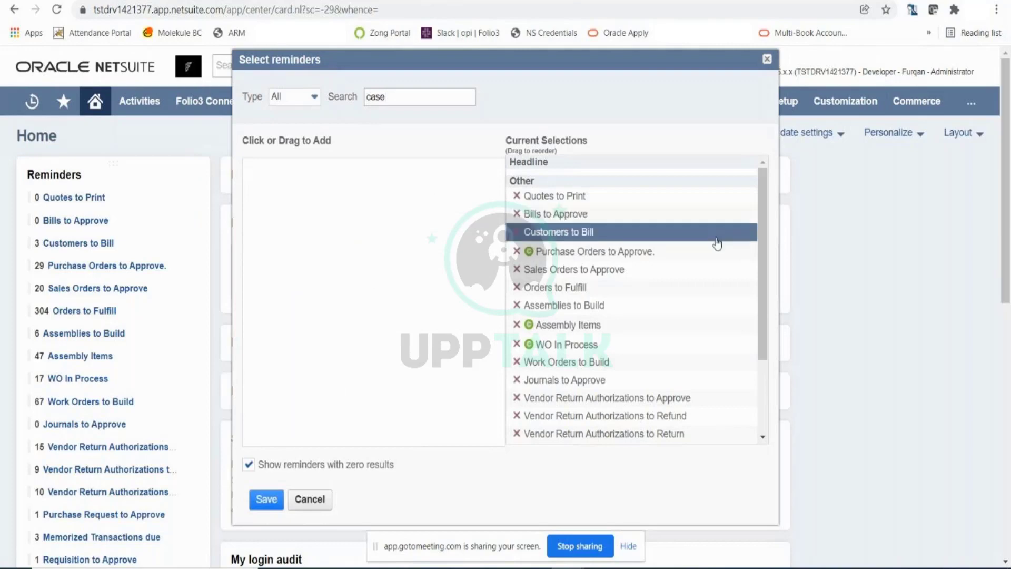
{"action": "scroll", "coordinate": [717, 245], "scroll_direction": "down", "scroll_amount": 2}
{"action": "scroll", "coordinate": [718, 248], "scroll_direction": "down", "scroll_amount": 2}
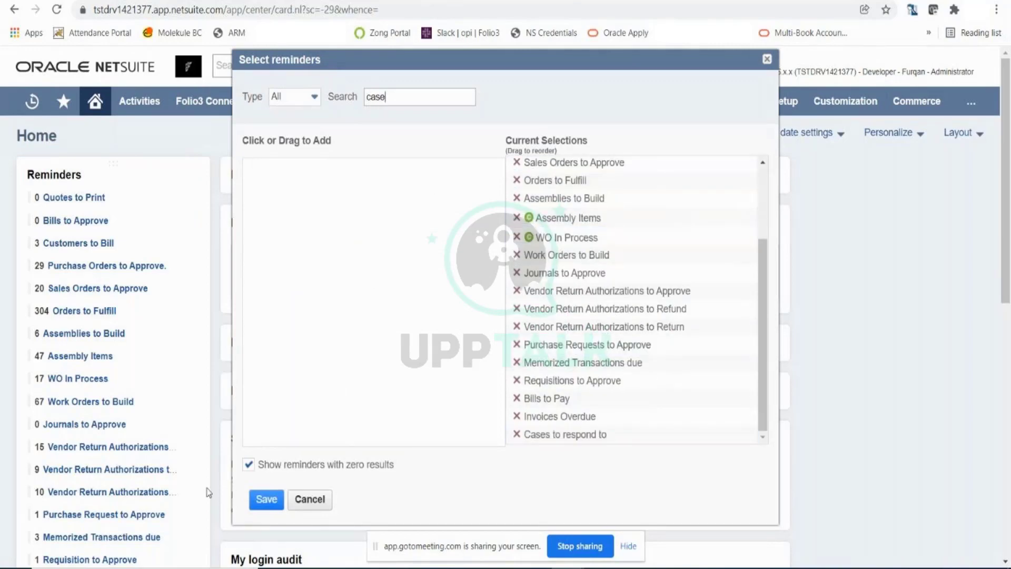
{"action": "left_click", "coordinate": [262, 501]}
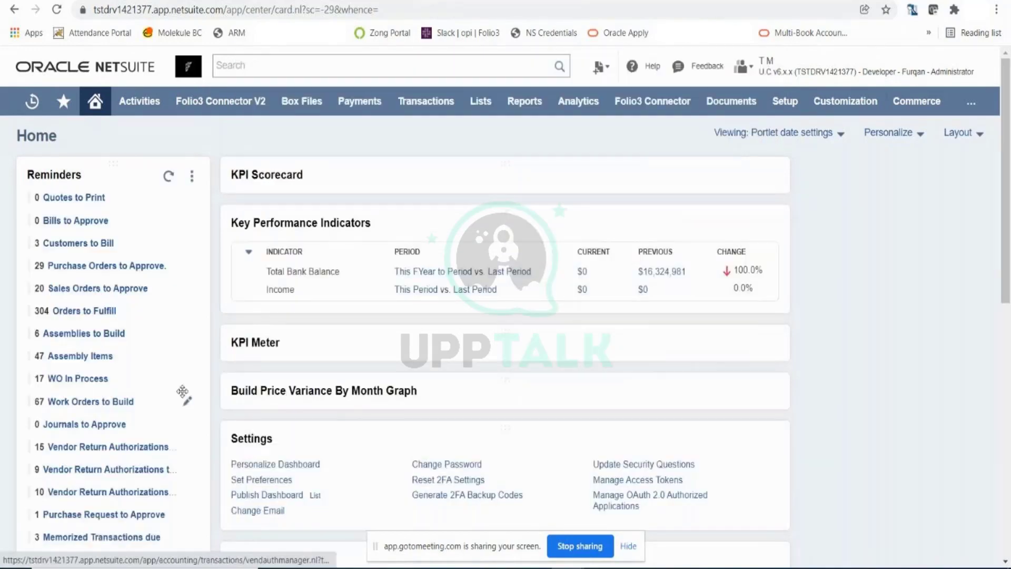
Step: Open the case to respond to from the home dashboard reminders
{"action": "scroll", "coordinate": [184, 394], "scroll_direction": "down", "scroll_amount": 5}
{"action": "scroll", "coordinate": [183, 390], "scroll_direction": "up", "scroll_amount": 1}
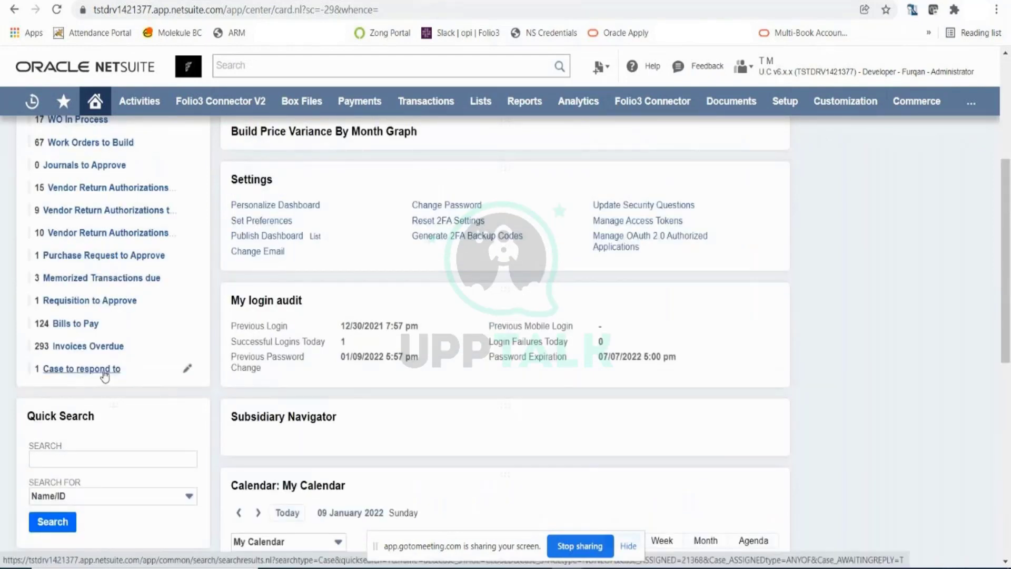
{"action": "left_click", "coordinate": [105, 370]}
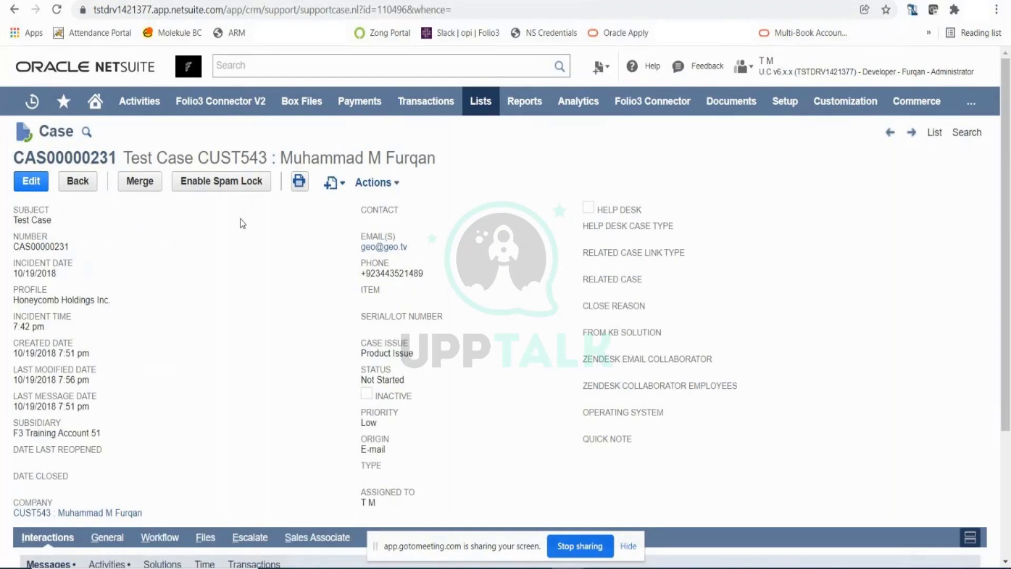
Step: Return to the home dashboard and reopen the "Incorrect goods shipped" case from the recent records
{"action": "left_click", "coordinate": [95, 101]}
{"action": "scroll", "coordinate": [105, 408], "scroll_direction": "down", "scroll_amount": 5}
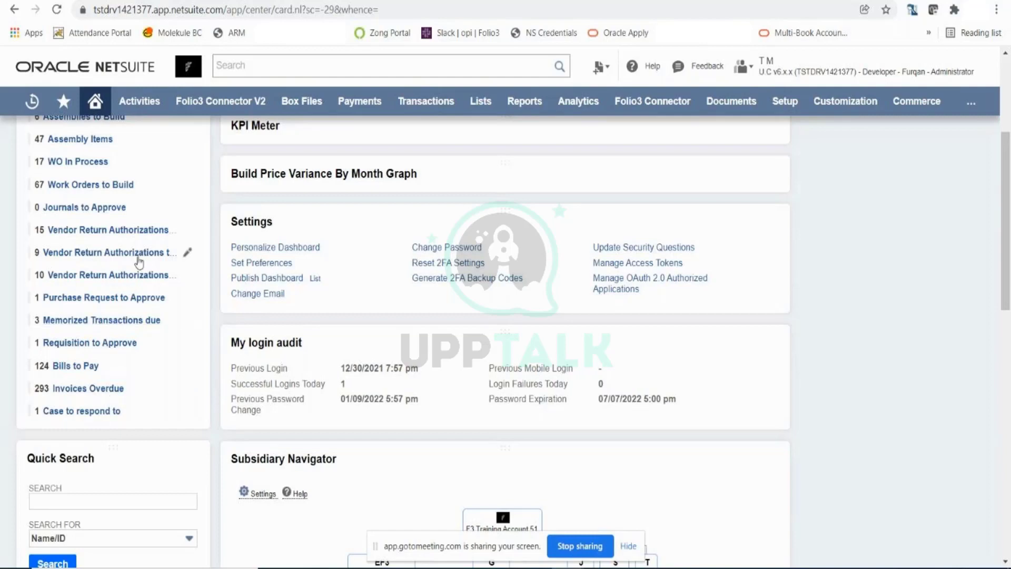
{"action": "scroll", "coordinate": [149, 413], "scroll_direction": "up", "scroll_amount": 5}
{"action": "mouse_move", "coordinate": [32, 97]}
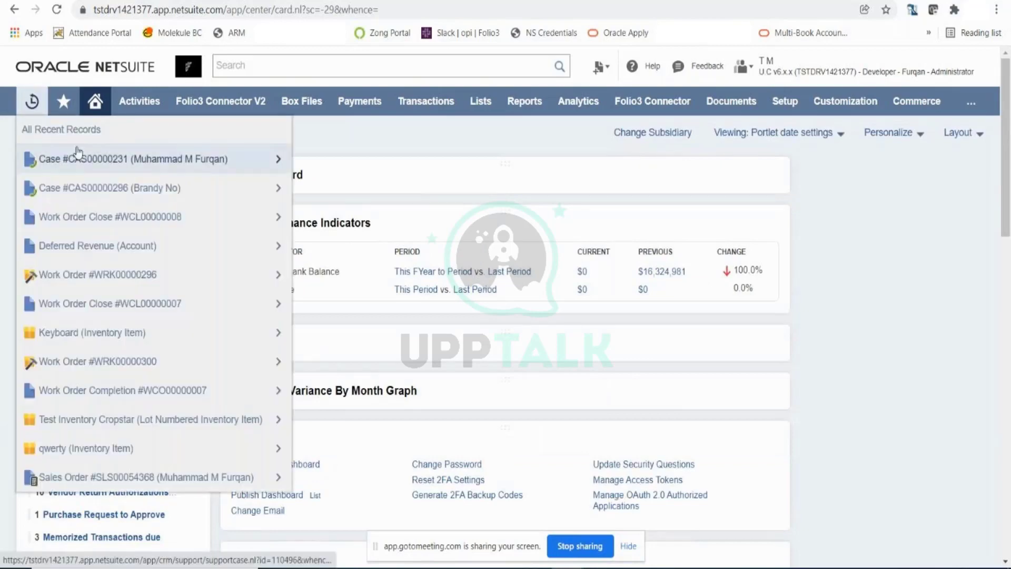
{"action": "left_click", "coordinate": [175, 198]}
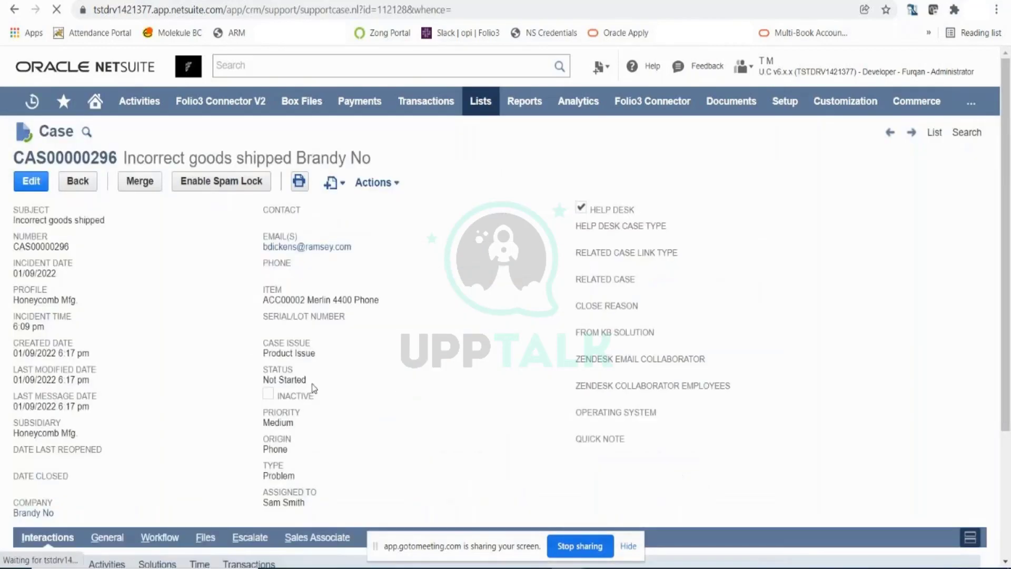
Step: Review the saved case's details, customer message and status
{"action": "scroll", "coordinate": [313, 410], "scroll_direction": "down", "scroll_amount": 2}
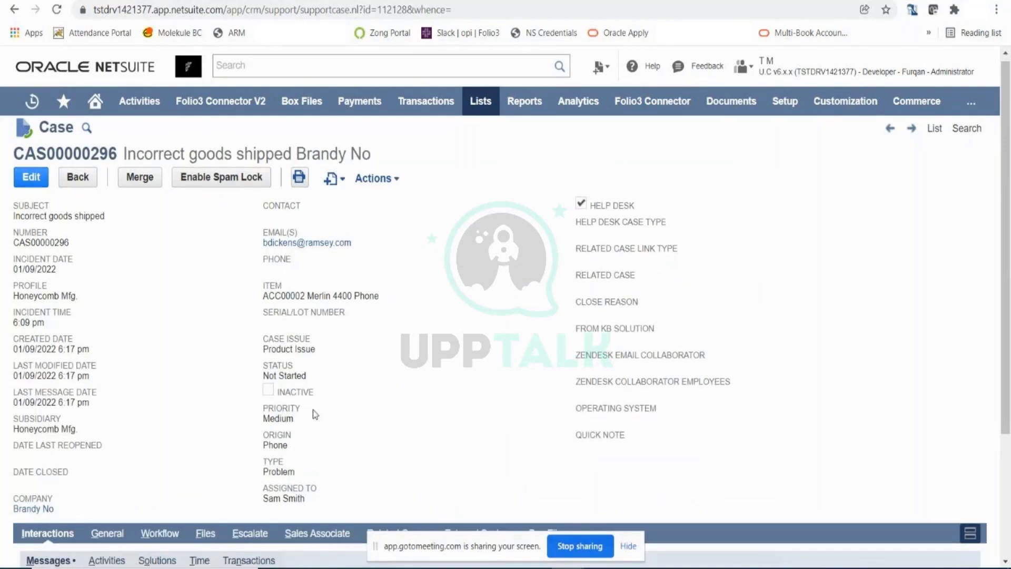
{"action": "scroll", "coordinate": [313, 410], "scroll_direction": "down", "scroll_amount": 2}
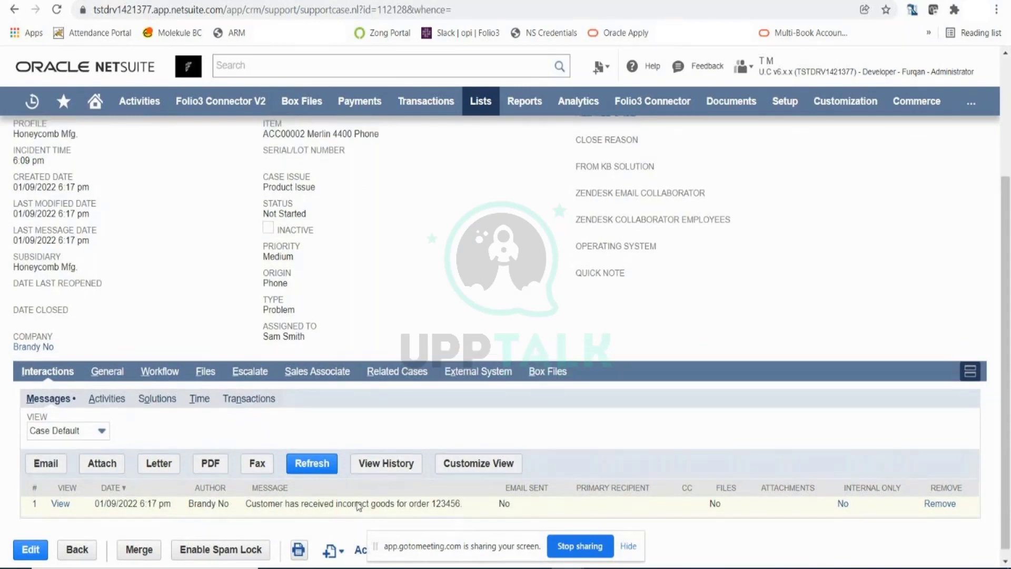
{"action": "scroll", "coordinate": [359, 506], "scroll_direction": "up", "scroll_amount": 3}
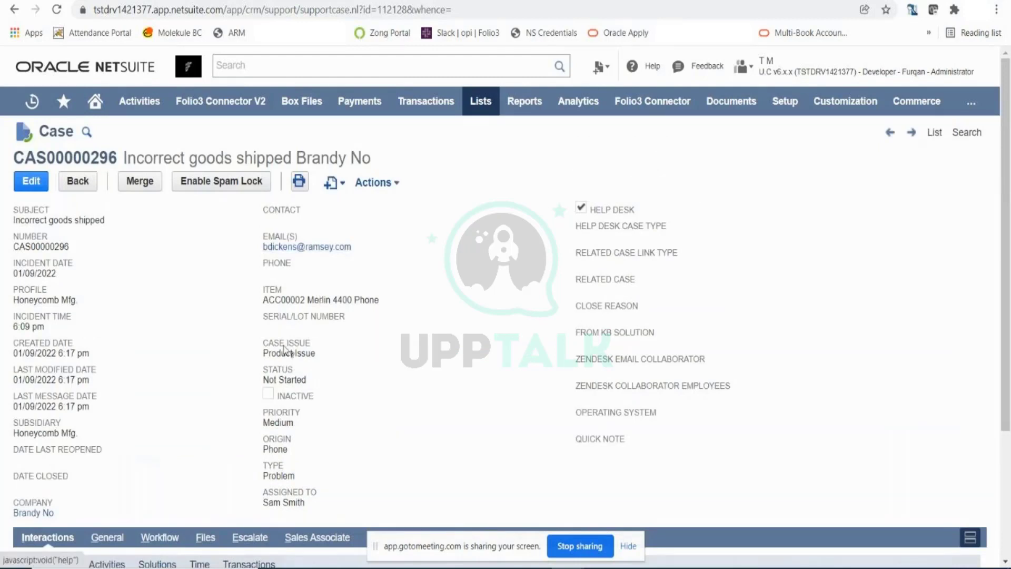
{"action": "triple_click", "coordinate": [286, 378]}
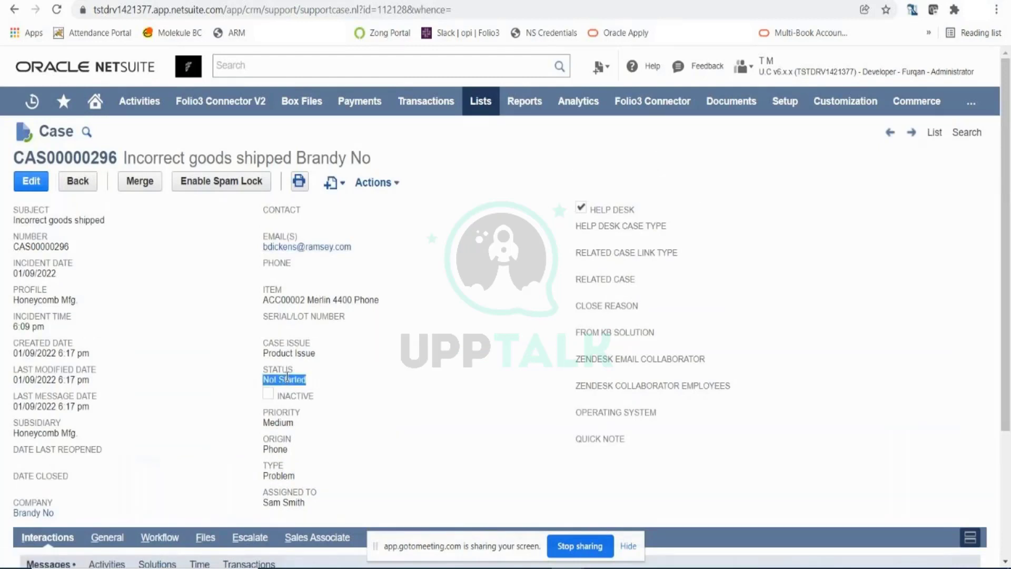
{"action": "left_click", "coordinate": [350, 352]}
{"action": "scroll", "coordinate": [186, 393], "scroll_direction": "down", "scroll_amount": 3}
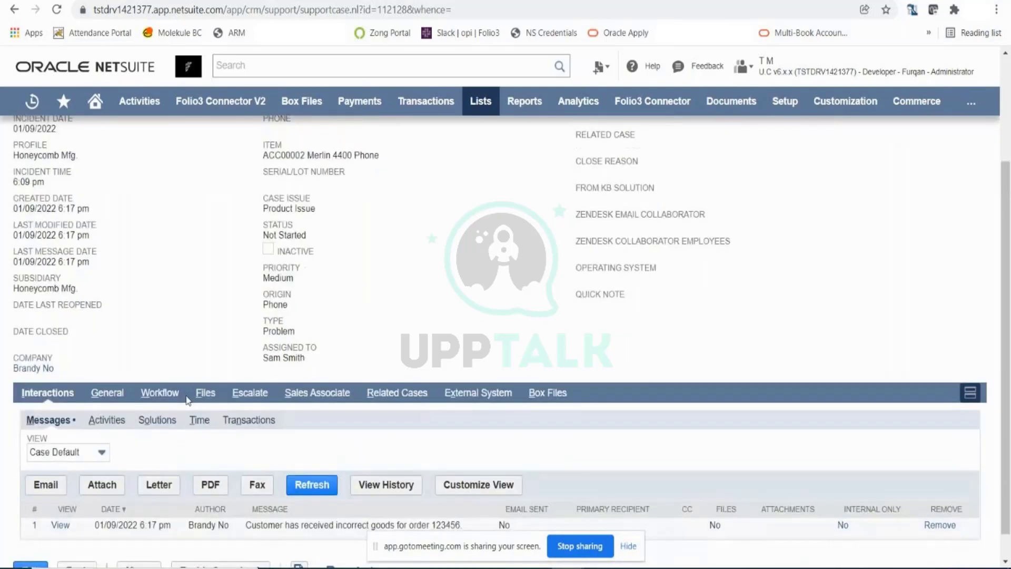
{"action": "scroll", "coordinate": [188, 401], "scroll_direction": "up", "scroll_amount": 2}
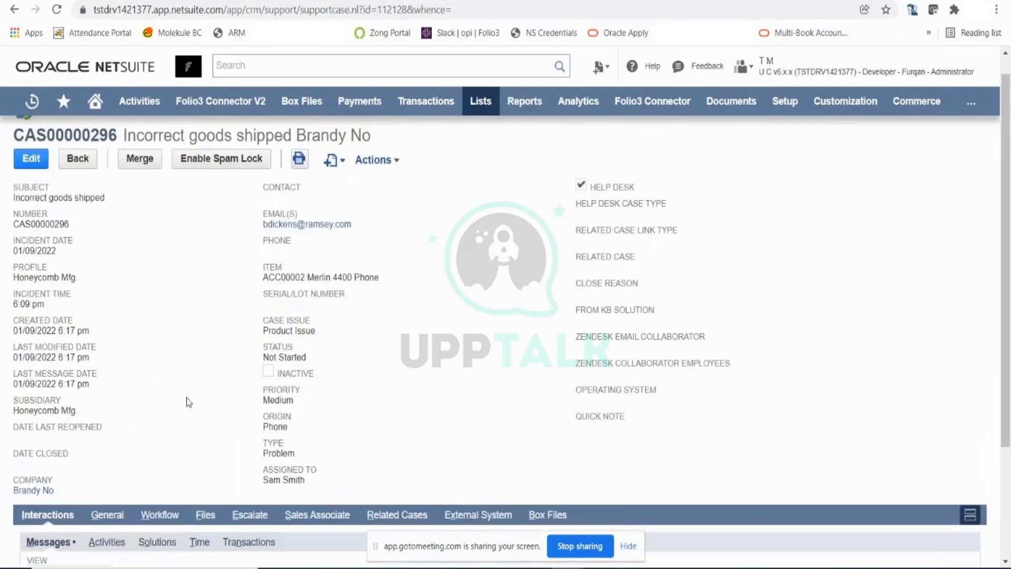
Step: Open the case for editing, switch it to the Standard Case Form, and set its status to In Progress
{"action": "scroll", "coordinate": [187, 399], "scroll_direction": "up", "scroll_amount": 1}
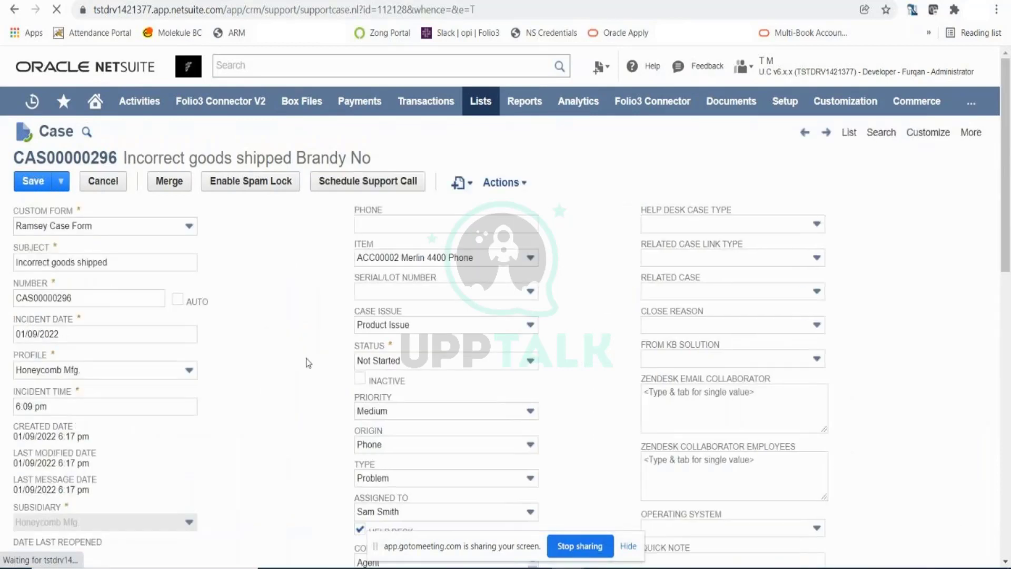
{"action": "left_click", "coordinate": [182, 231]}
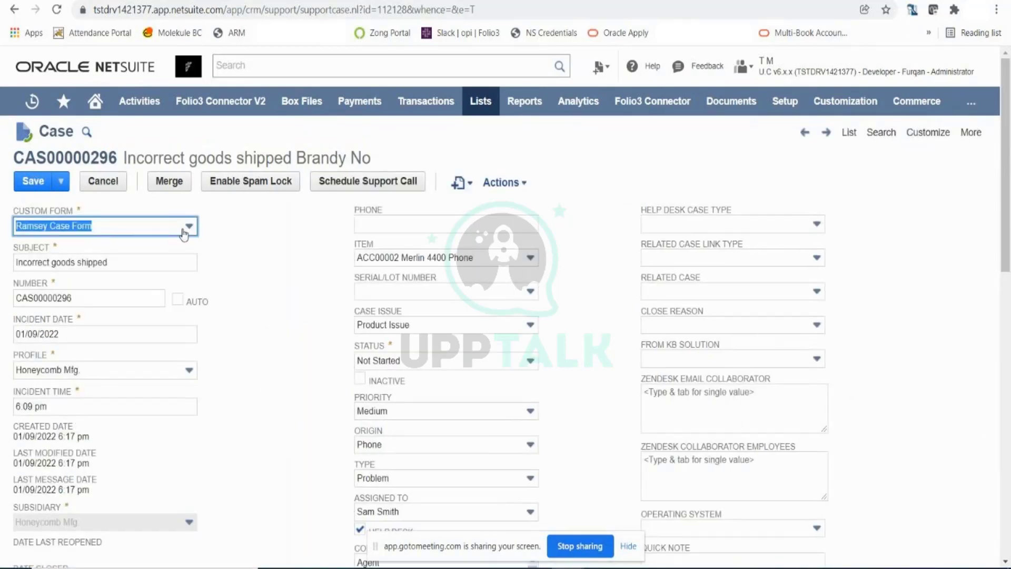
{"action": "left_click", "coordinate": [184, 231]}
{"action": "left_click", "coordinate": [146, 300]}
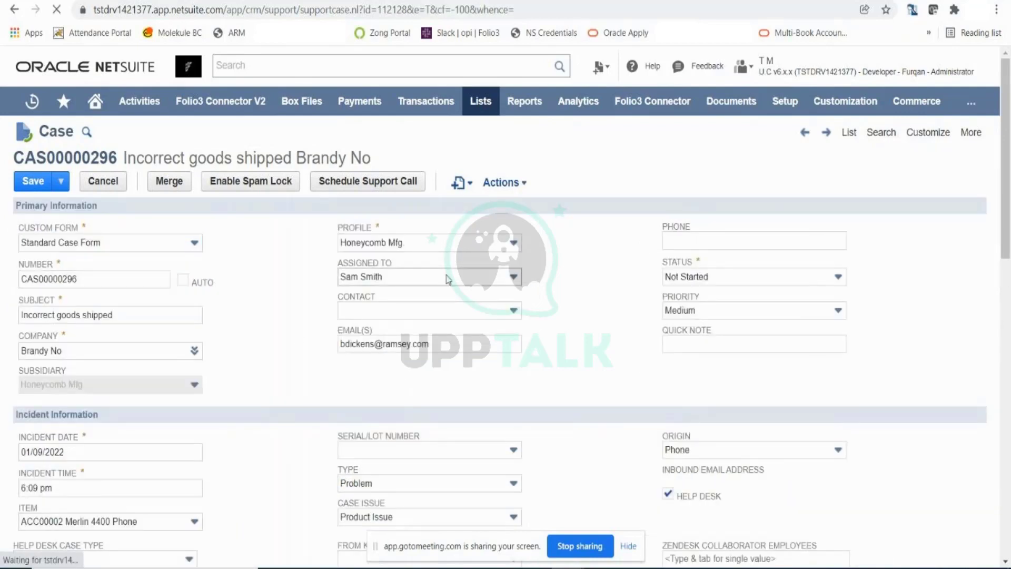
{"action": "left_click", "coordinate": [755, 277]}
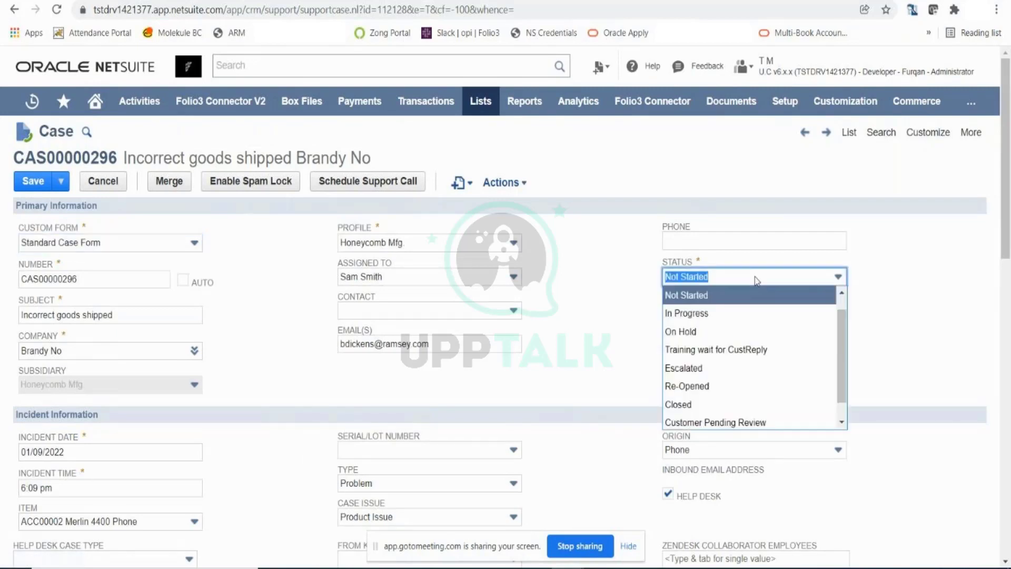
{"action": "left_click", "coordinate": [743, 314]}
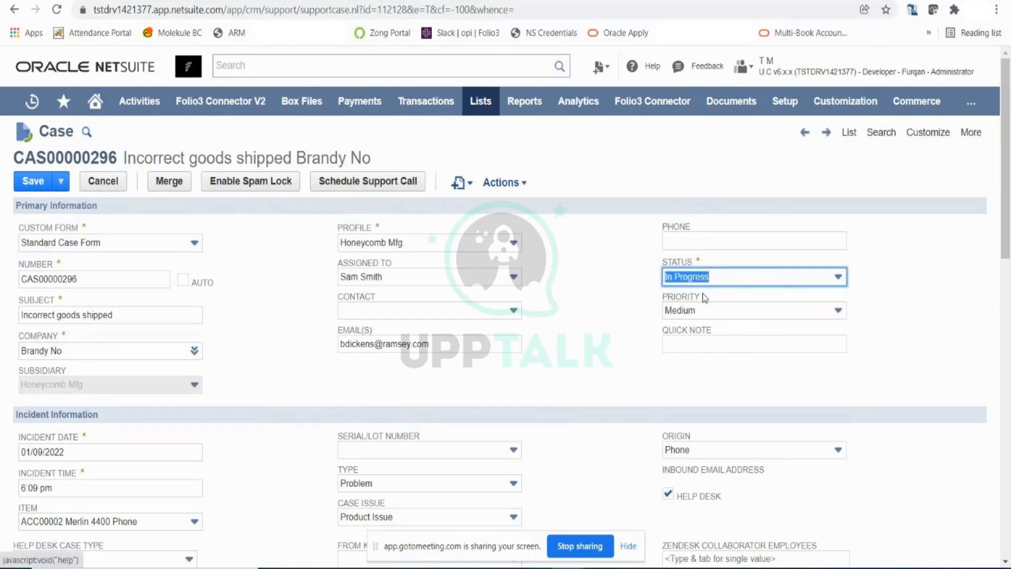
Step: Write an outgoing support reply that greets the customer with "Hi,", introduces the agent by first name and says they "will look in to your case."
{"action": "scroll", "coordinate": [734, 299], "scroll_direction": "down", "scroll_amount": 4}
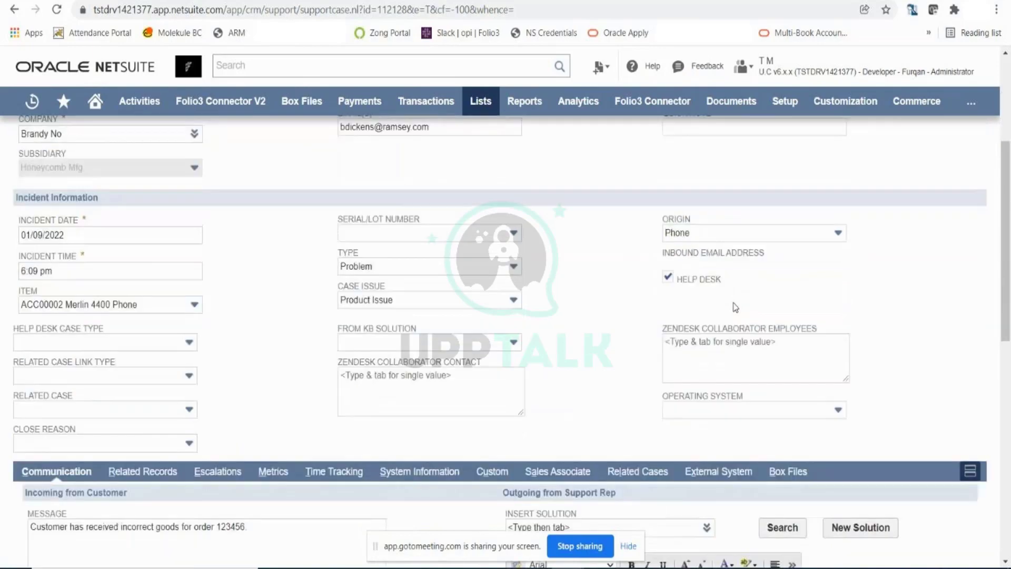
{"action": "scroll", "coordinate": [736, 307], "scroll_direction": "down", "scroll_amount": 4}
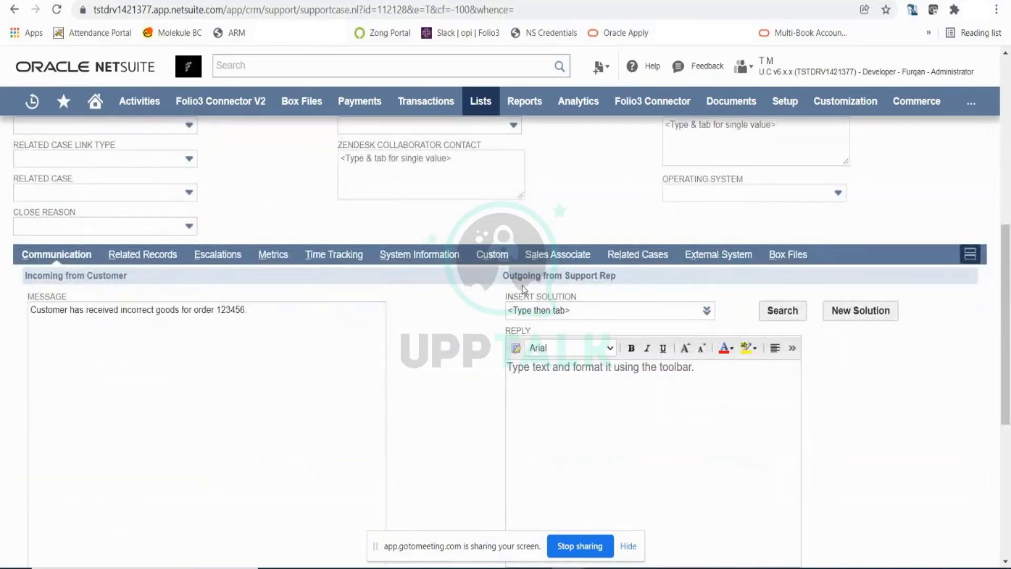
{"action": "double_click", "coordinate": [558, 276]}
{"action": "left_click", "coordinate": [557, 276]}
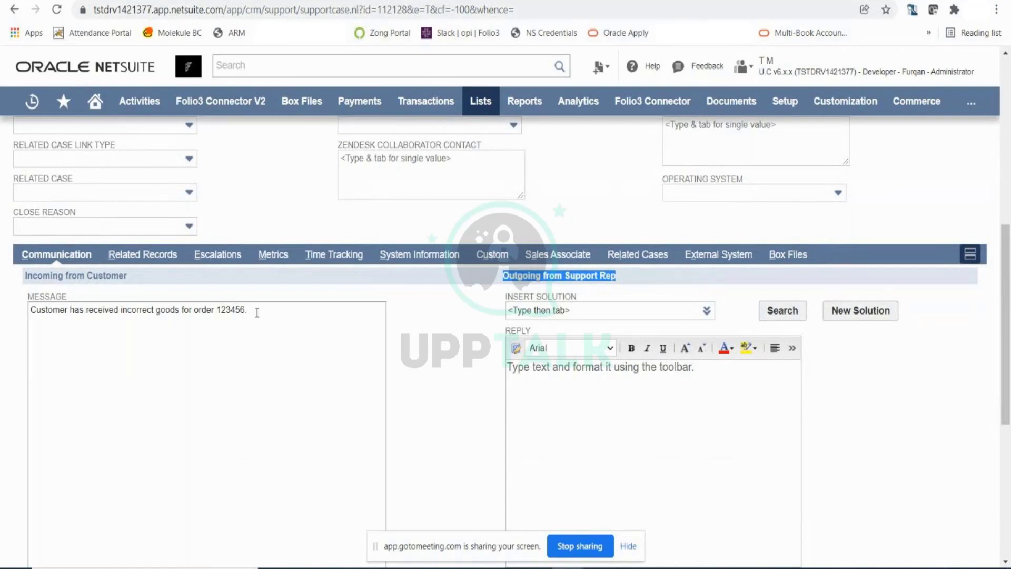
{"action": "triple_click", "coordinate": [78, 275]}
{"action": "left_click_drag", "start_coordinate": [513, 276], "coordinate": [624, 275]}
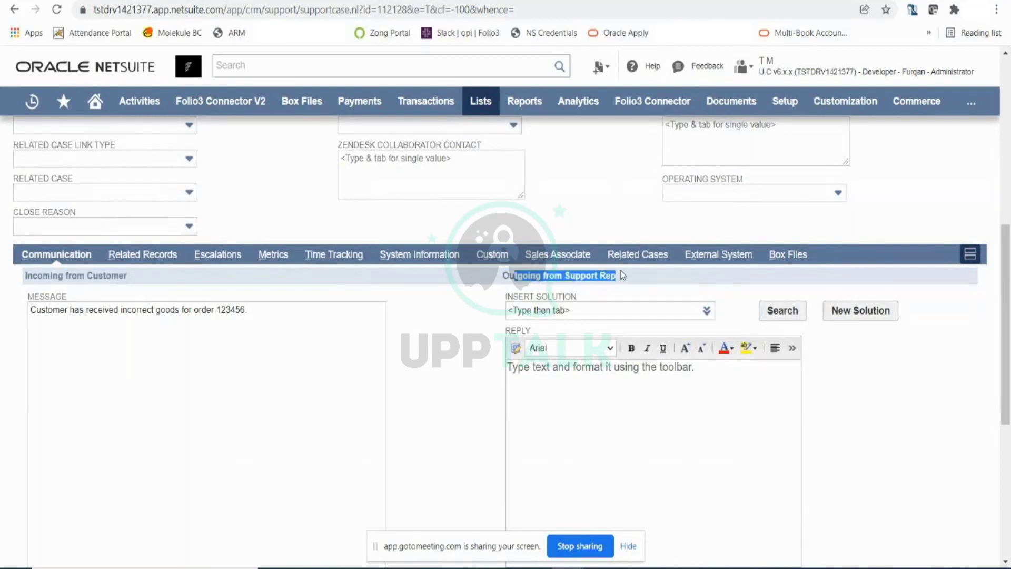
{"action": "left_click", "coordinate": [636, 417]}
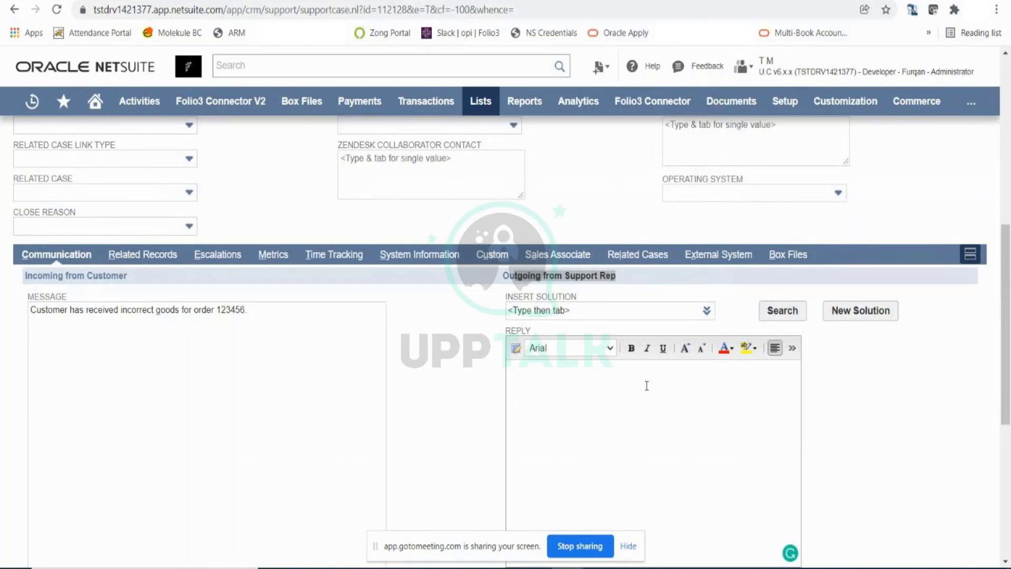
{"action": "type", "text": "hi"}
{"action": "key", "text": "BackSpace"}
{"action": "key", "text": "BackSpace"}
{"action": "type", "text": "Hi,"}
{"action": "key", "text": "Return"}
{"action": "key", "text": "Return"}
{"action": "type", "text": "This is Sam and "}
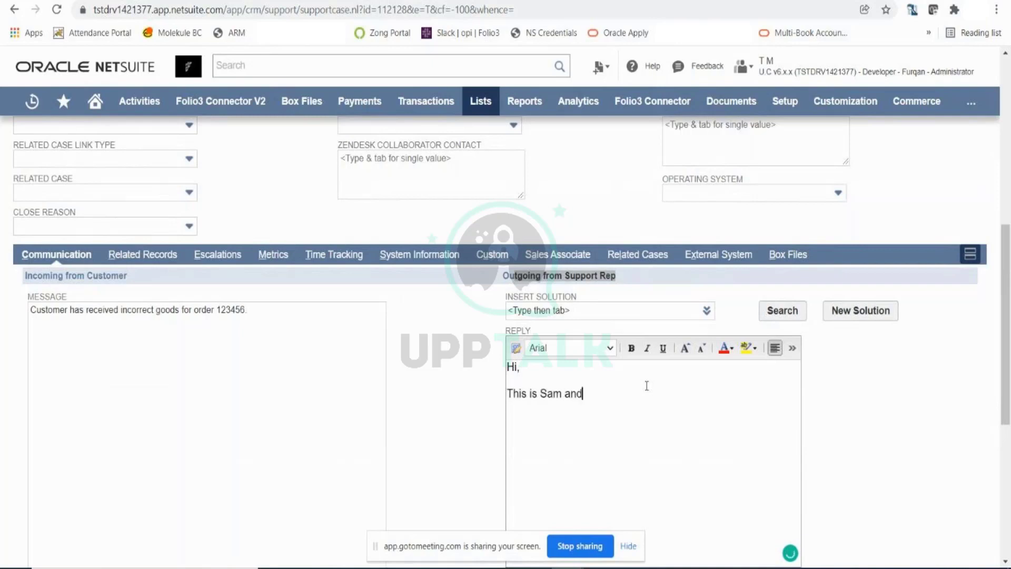
{"action": "type", "text": "will look in to your c"}
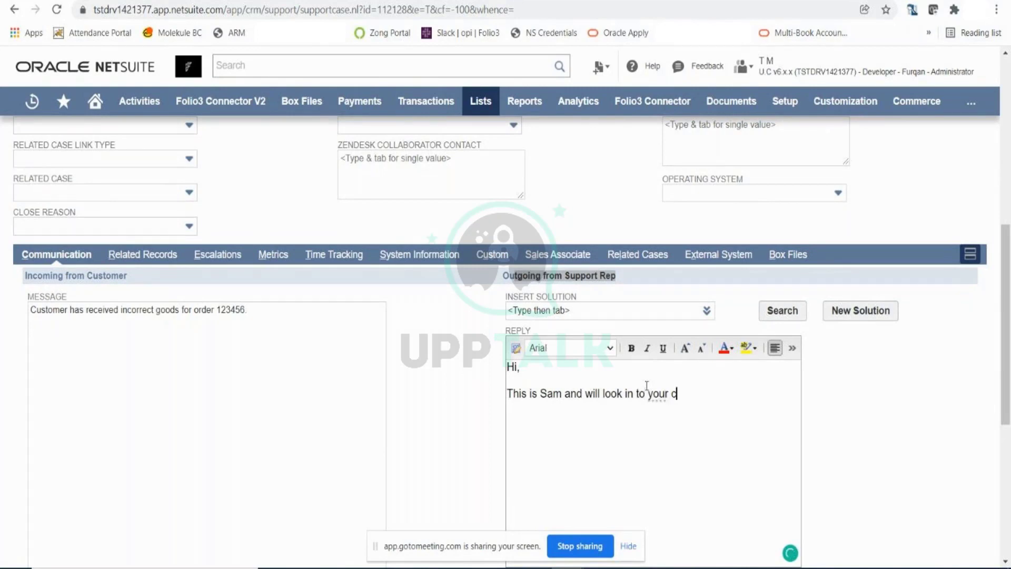
{"action": "type", "text": "ase."}
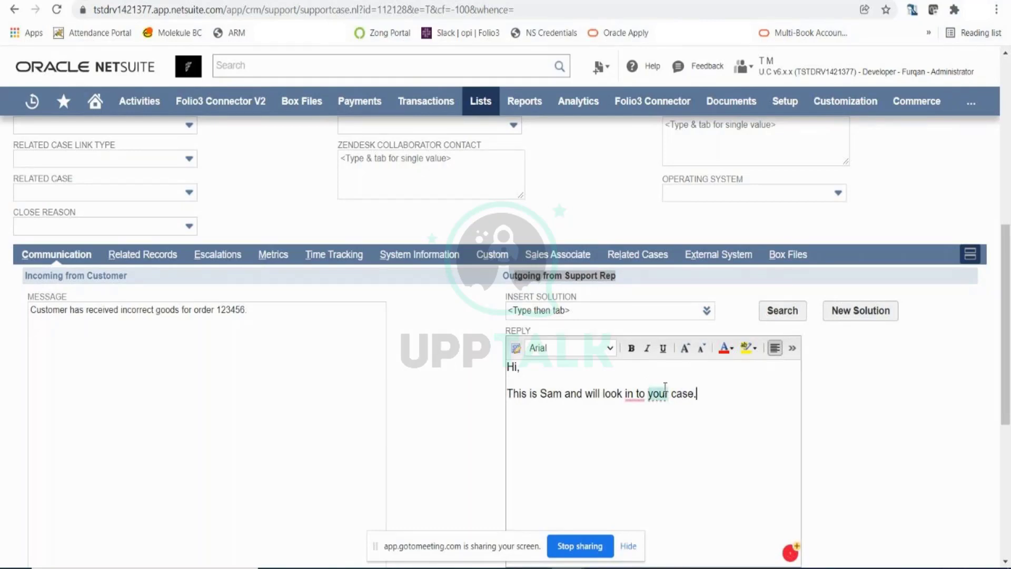
Step: Check the Send to Customer option and the customer's e-mail field for the reply, and save the case
{"action": "scroll", "coordinate": [666, 387], "scroll_direction": "down", "scroll_amount": 3}
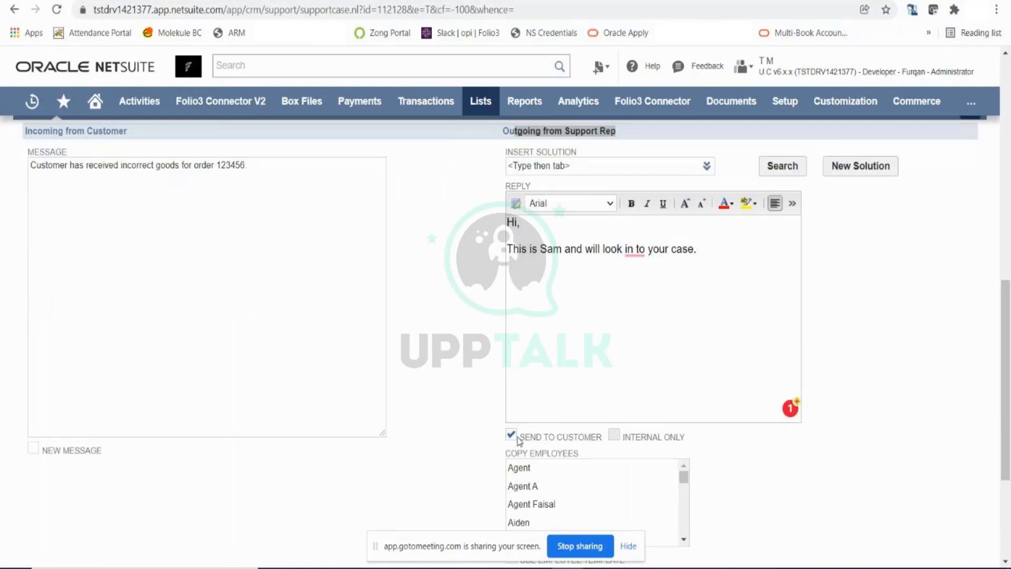
{"action": "scroll", "coordinate": [542, 443], "scroll_direction": "up", "scroll_amount": 2}
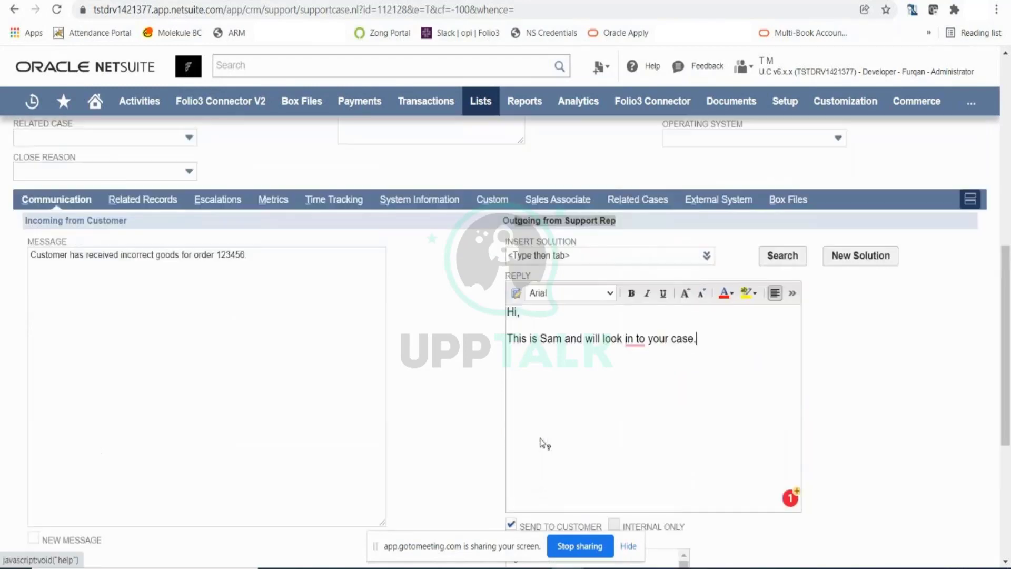
{"action": "scroll", "coordinate": [545, 444], "scroll_direction": "up", "scroll_amount": 7}
{"action": "left_click", "coordinate": [372, 201]}
{"action": "double_click", "coordinate": [372, 202]}
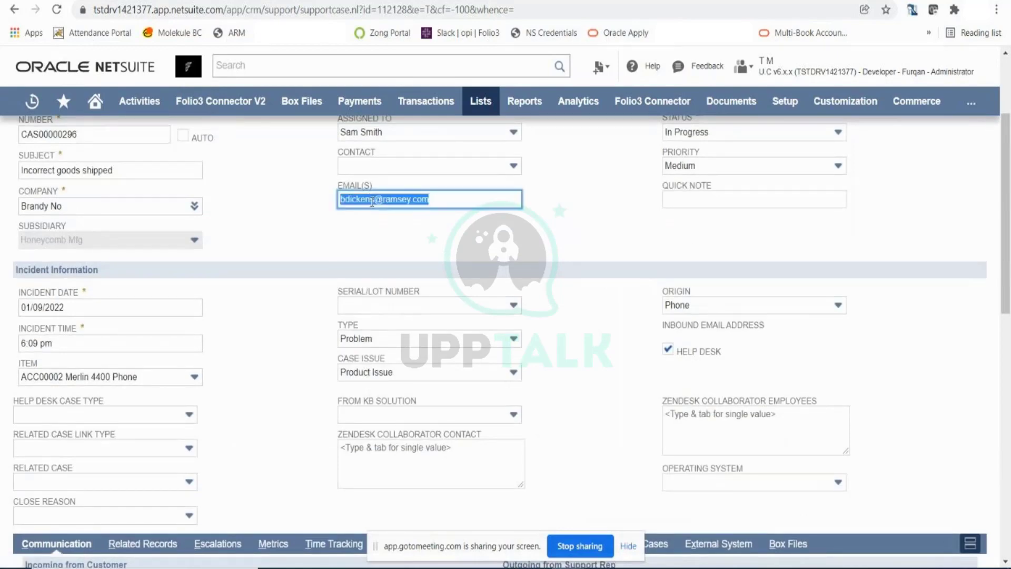
{"action": "scroll", "coordinate": [454, 317], "scroll_direction": "up", "scroll_amount": 3}
{"action": "left_click", "coordinate": [325, 301]}
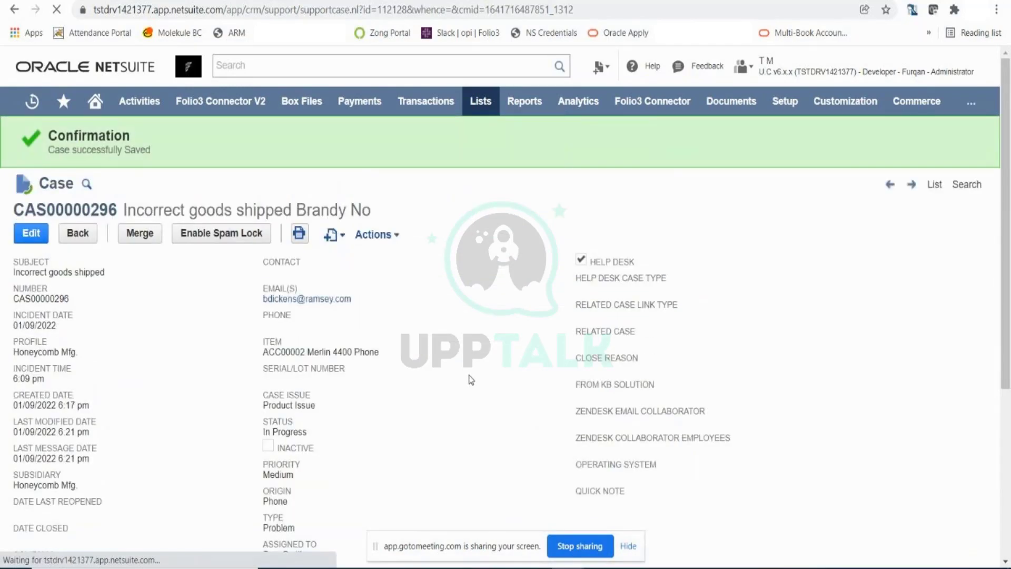
Step: Review the saved case's status, assignee and message history, including the reply sent to the customer
{"action": "scroll", "coordinate": [470, 380], "scroll_direction": "down", "scroll_amount": 5}
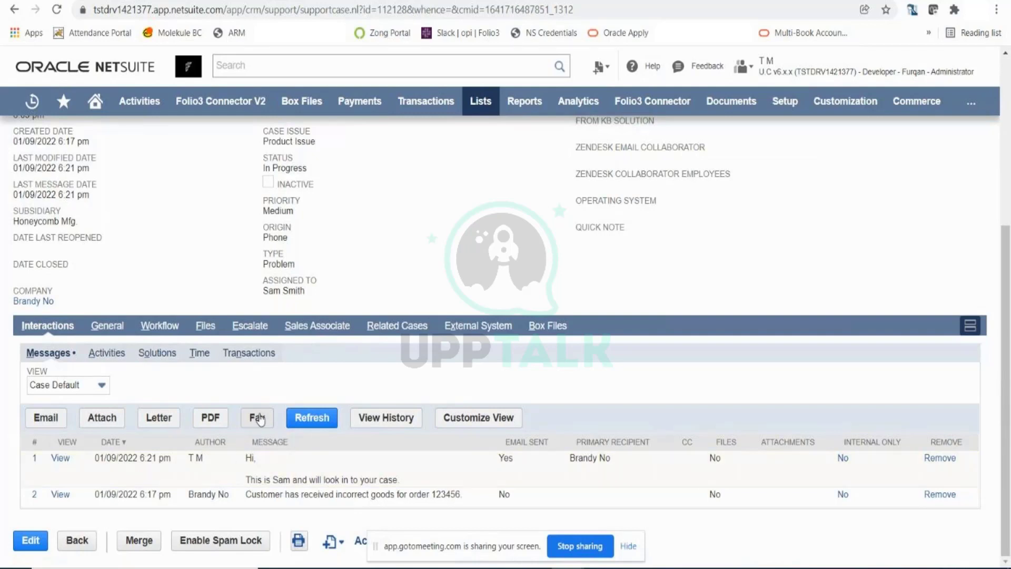
{"action": "scroll", "coordinate": [277, 354], "scroll_direction": "up", "scroll_amount": 2}
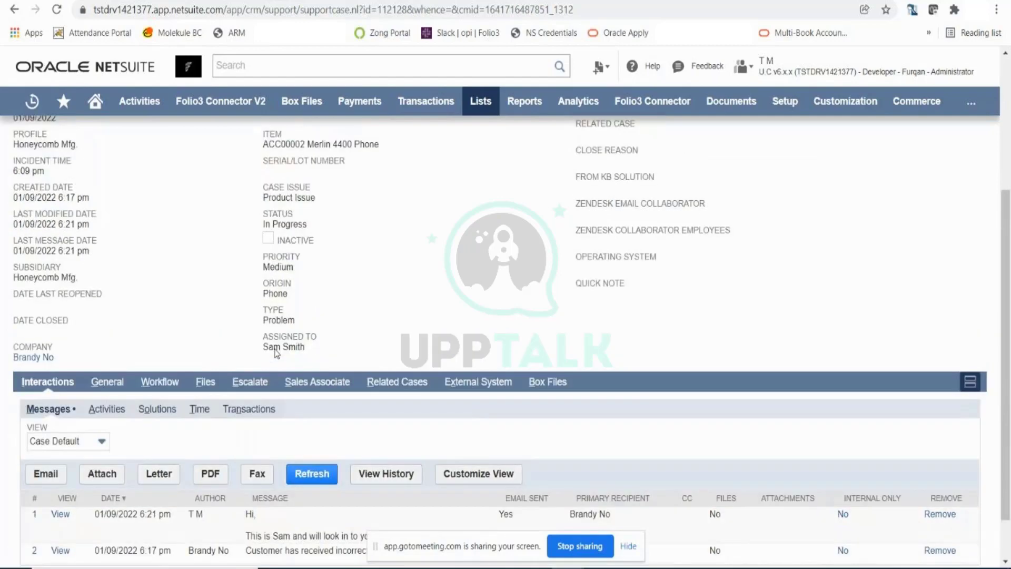
{"action": "scroll", "coordinate": [276, 354], "scroll_direction": "up", "scroll_amount": 2}
{"action": "scroll", "coordinate": [167, 422], "scroll_direction": "down", "scroll_amount": 5}
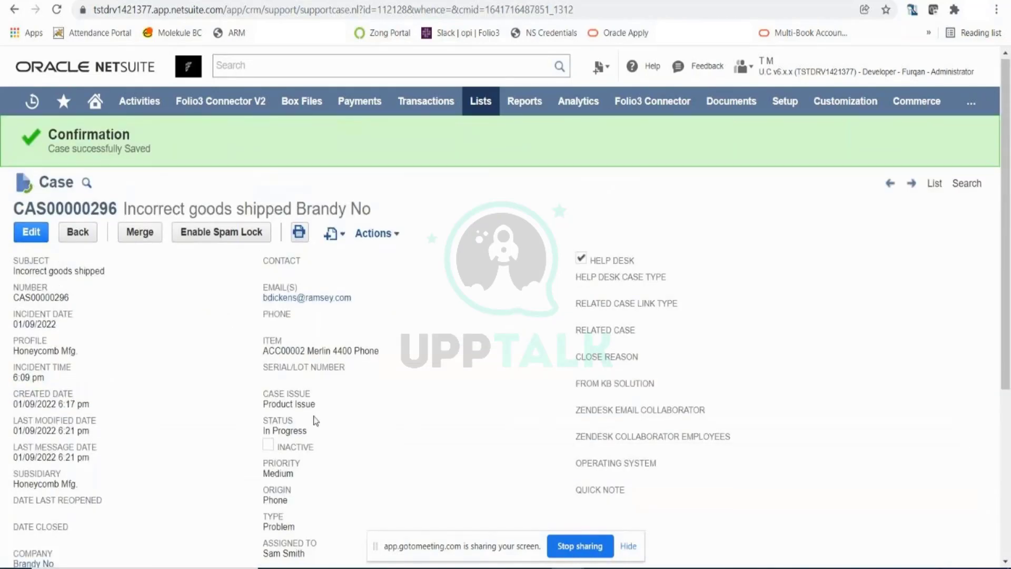
{"action": "scroll", "coordinate": [315, 420], "scroll_direction": "down", "scroll_amount": 5}
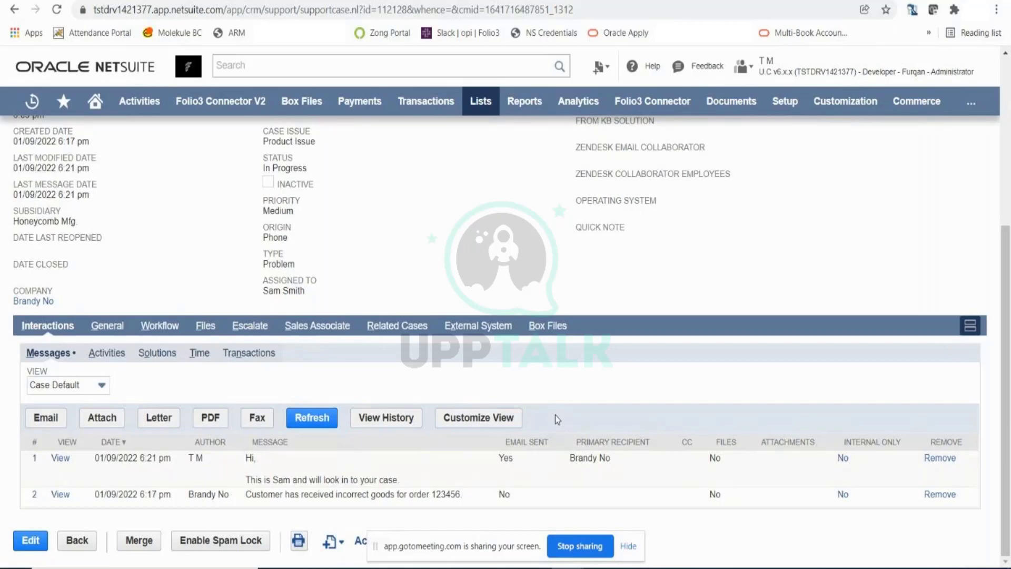
{"action": "scroll", "coordinate": [557, 413], "scroll_direction": "up", "scroll_amount": 5}
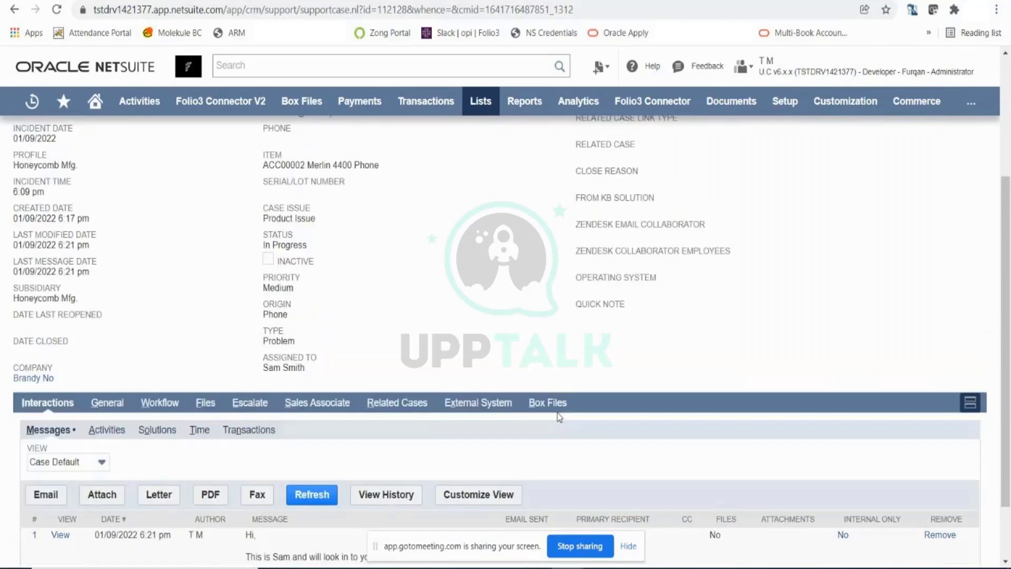
Step: Open the case for editing again and set its status to Closed
{"action": "left_click", "coordinate": [31, 233]}
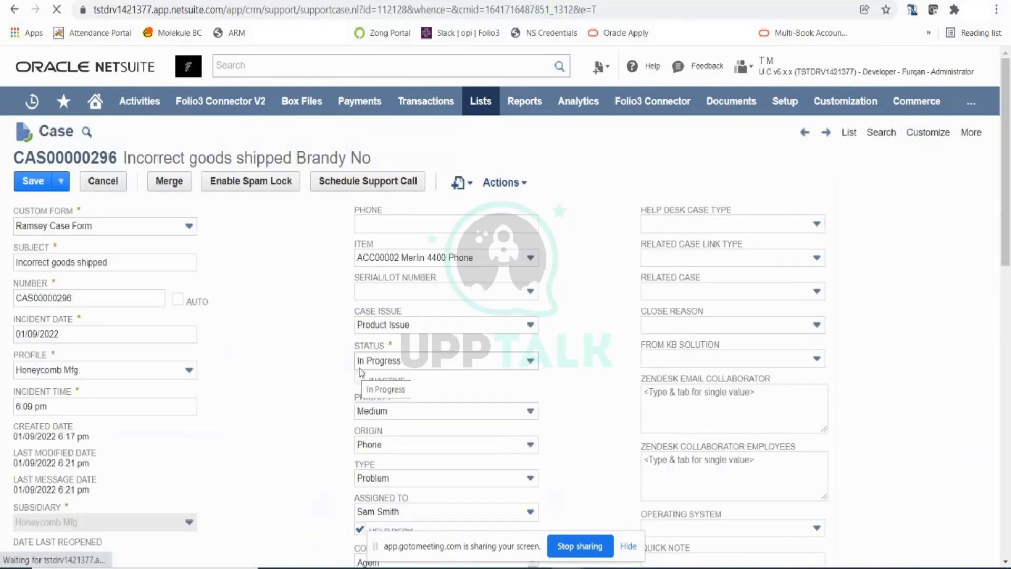
{"action": "left_click", "coordinate": [437, 363]}
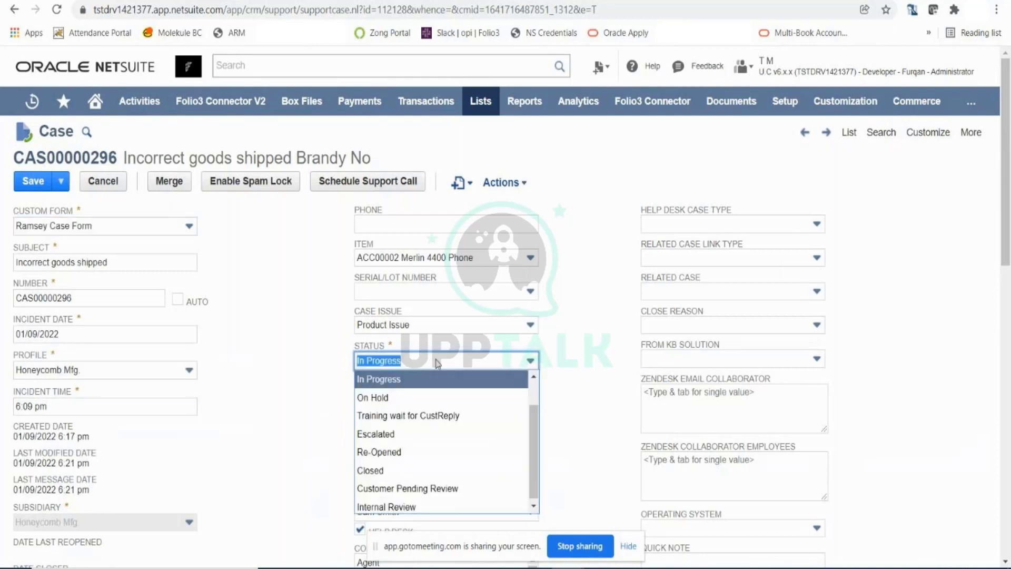
{"action": "left_click", "coordinate": [417, 470]}
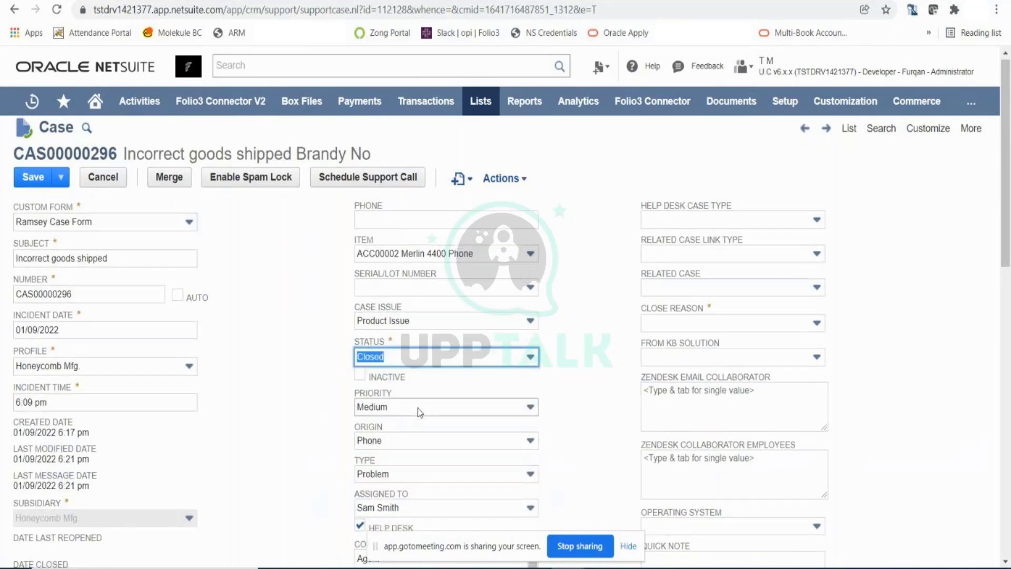
Step: Set the case's close reason to 100% Answered and save the case
{"action": "scroll", "coordinate": [419, 409], "scroll_direction": "down", "scroll_amount": 4}
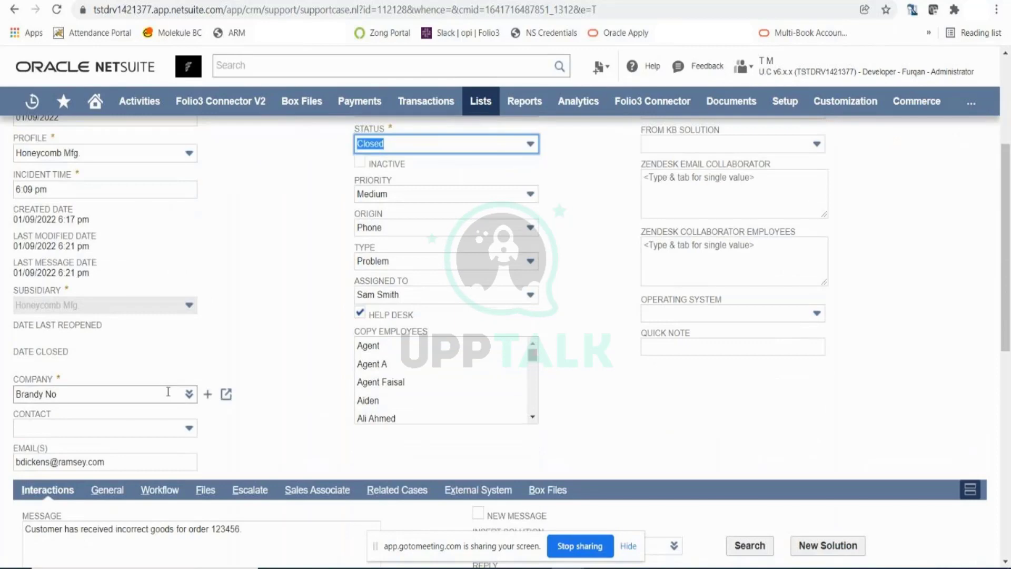
{"action": "scroll", "coordinate": [252, 433], "scroll_direction": "down", "scroll_amount": 1}
{"action": "scroll", "coordinate": [252, 433], "scroll_direction": "up", "scroll_amount": 2}
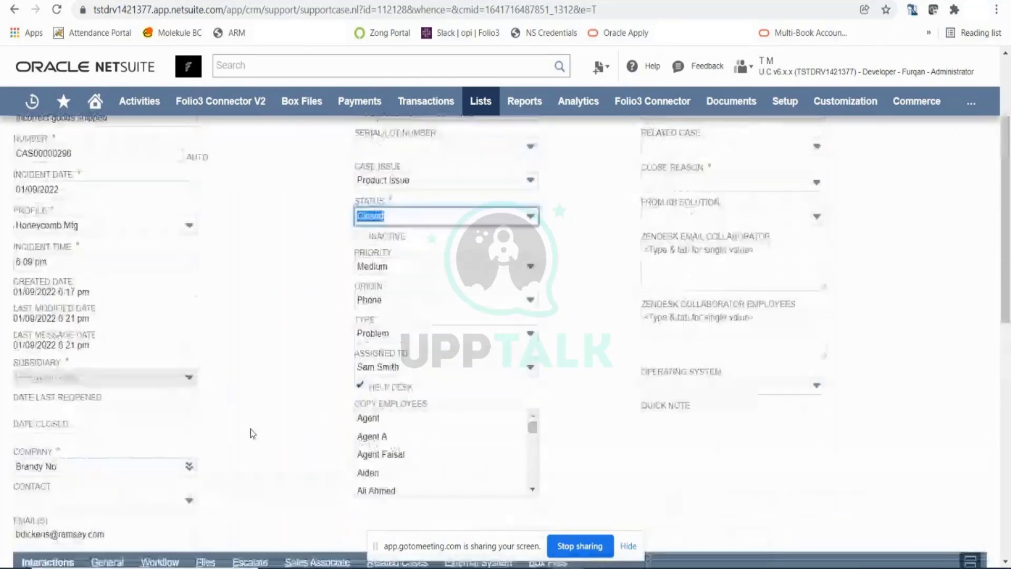
{"action": "scroll", "coordinate": [252, 433], "scroll_direction": "up", "scroll_amount": 3}
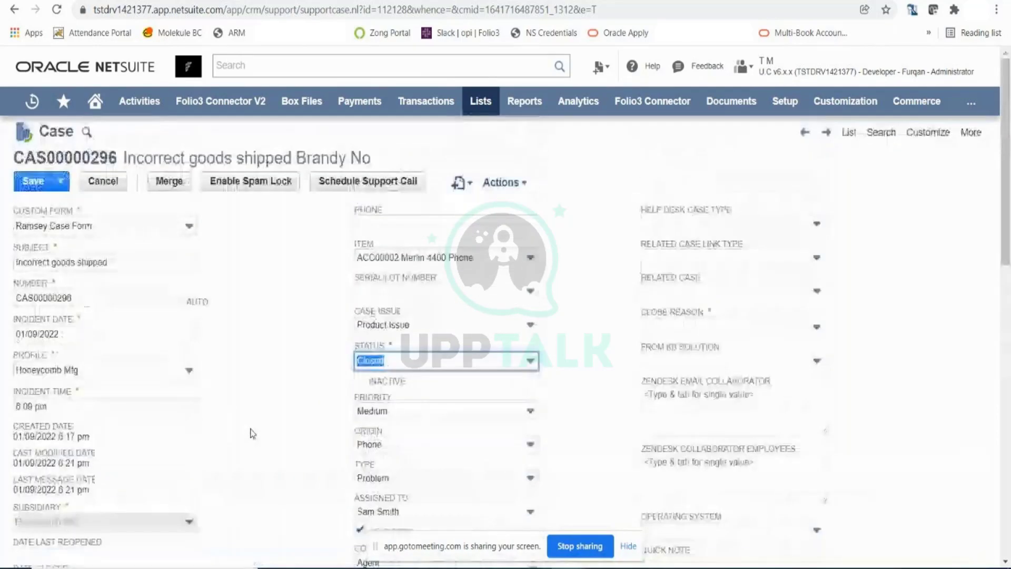
{"action": "left_click", "coordinate": [779, 333]}
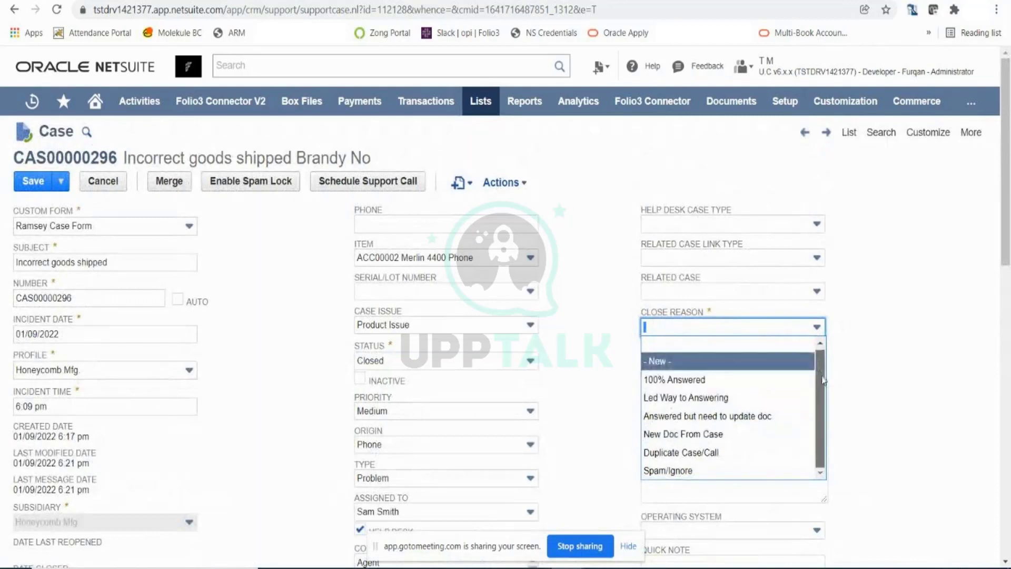
{"action": "left_click", "coordinate": [735, 389]}
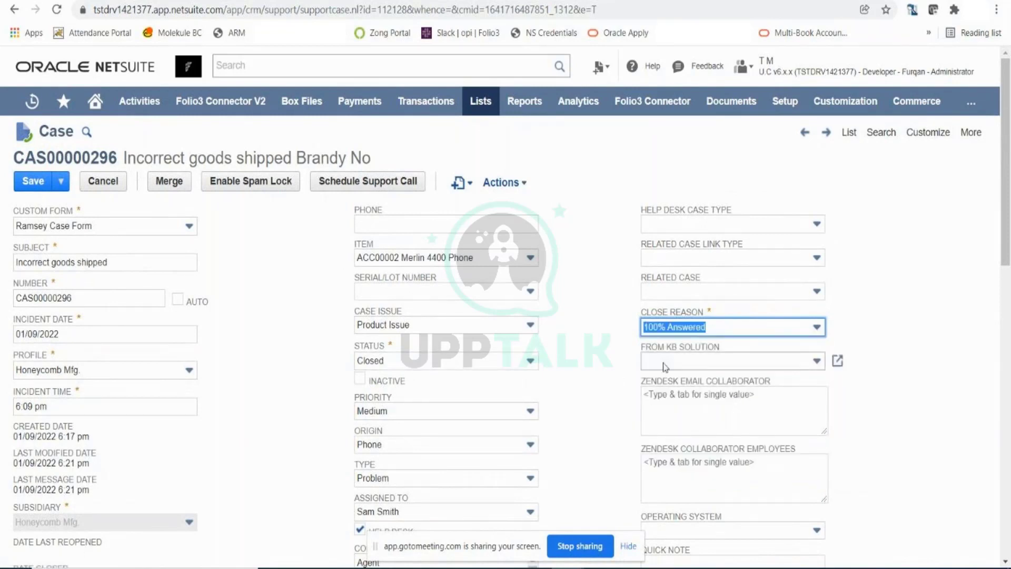
{"action": "left_click", "coordinate": [33, 182]}
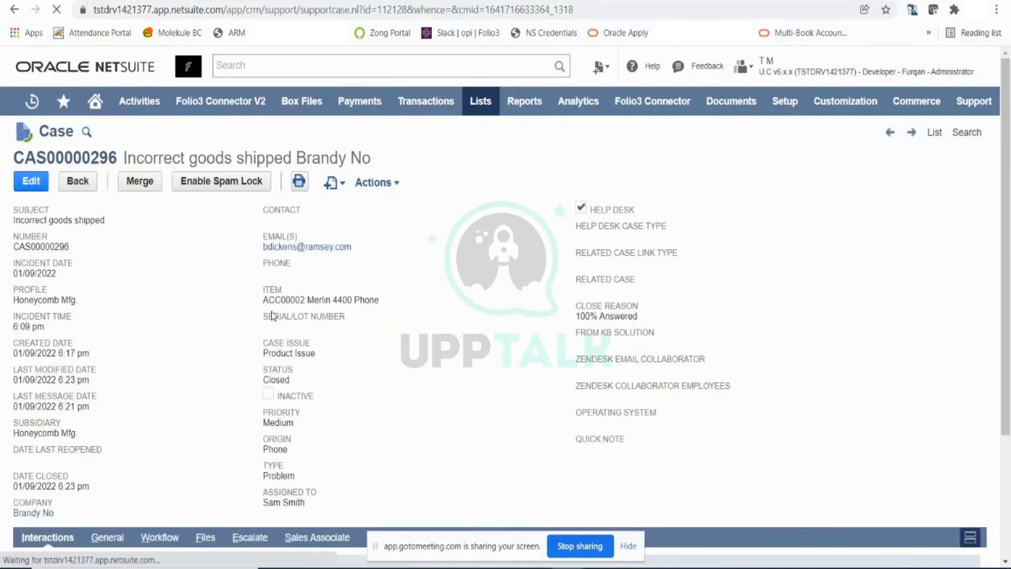
Step: Review the saved case's status, close reason and closing date
{"action": "scroll", "coordinate": [524, 395], "scroll_direction": "down", "scroll_amount": 2}
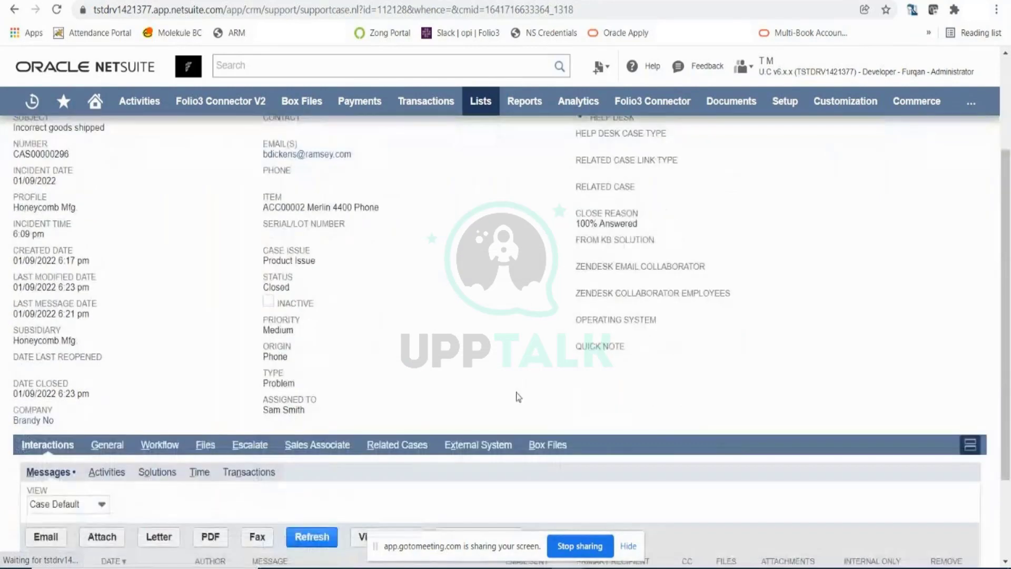
{"action": "double_click", "coordinate": [276, 288]}
{"action": "left_click", "coordinate": [418, 259]}
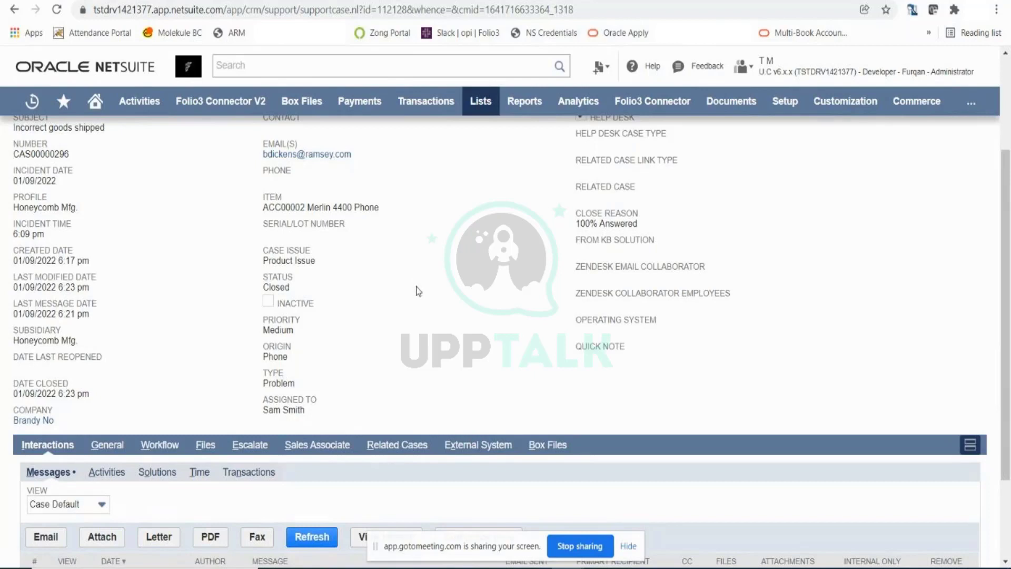
{"action": "scroll", "coordinate": [419, 292], "scroll_direction": "up", "scroll_amount": 1}
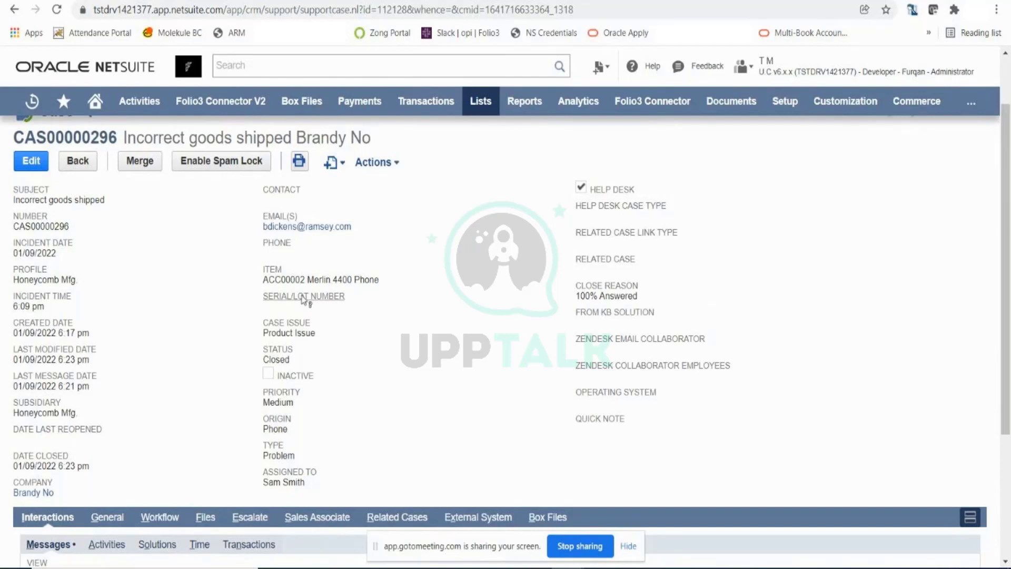
Step: Open the closed case for editing, set its status to Re-Opened and save the case
{"action": "left_click", "coordinate": [33, 162]}
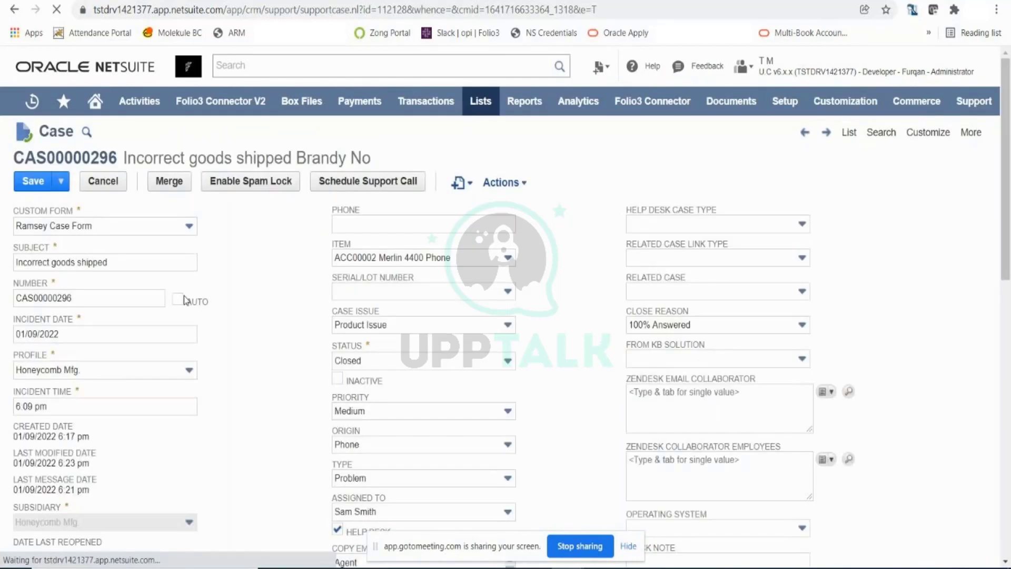
{"action": "left_click", "coordinate": [477, 362]}
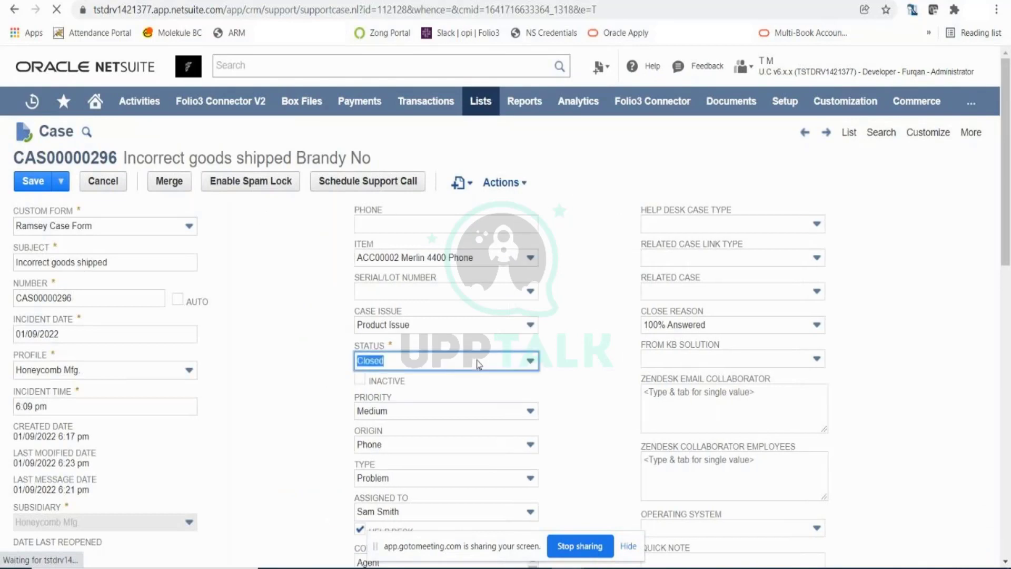
{"action": "left_click", "coordinate": [512, 363]}
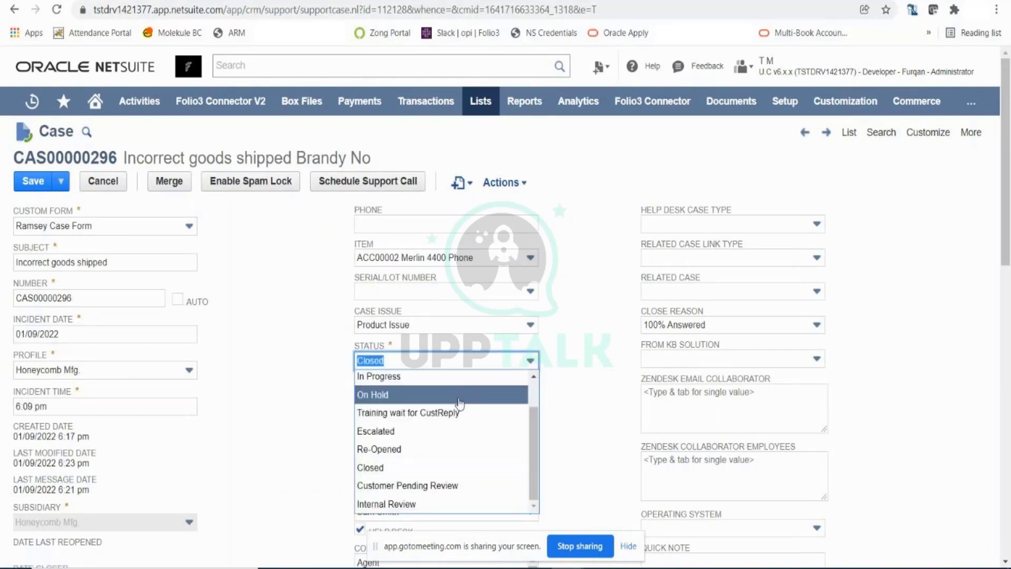
{"action": "left_click", "coordinate": [416, 456]}
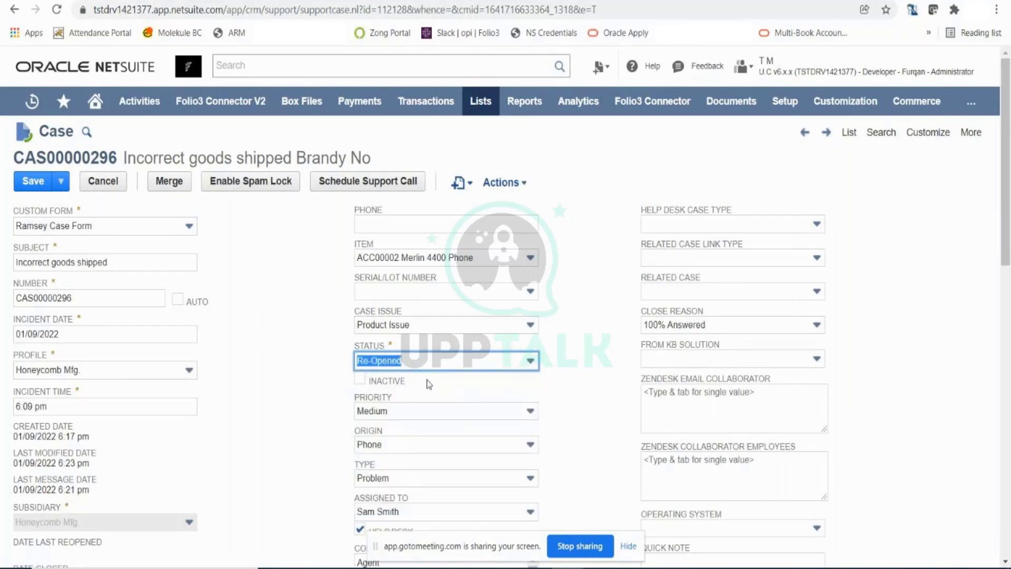
{"action": "scroll", "coordinate": [448, 384], "scroll_direction": "down", "scroll_amount": 3}
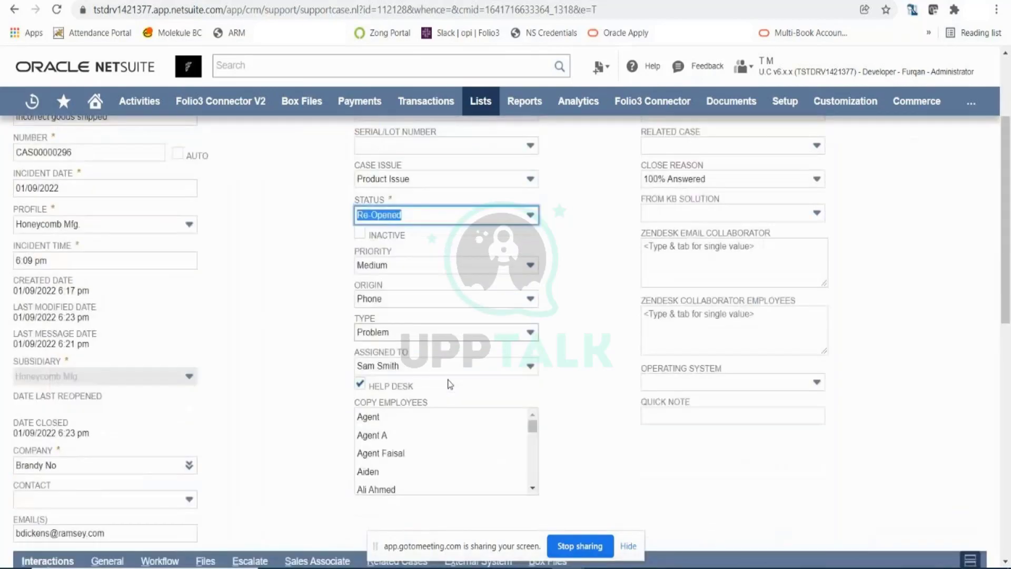
{"action": "scroll", "coordinate": [451, 384], "scroll_direction": "up", "scroll_amount": 3}
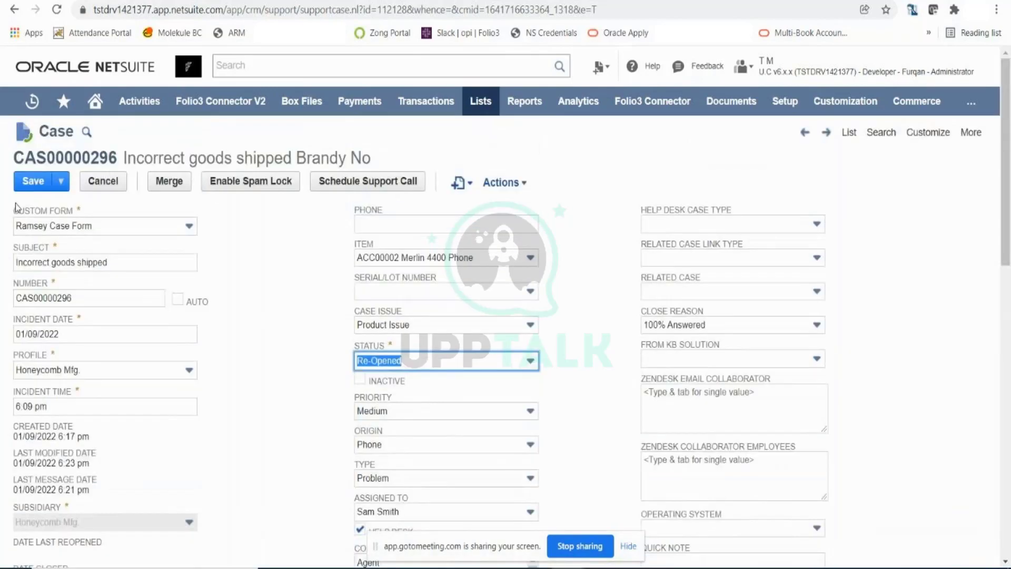
{"action": "left_click", "coordinate": [39, 186]}
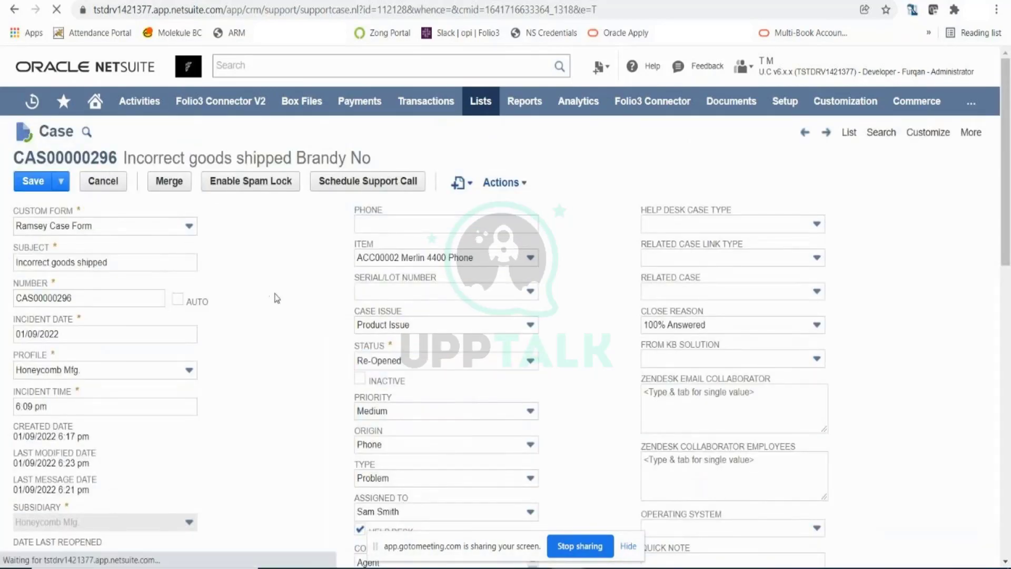